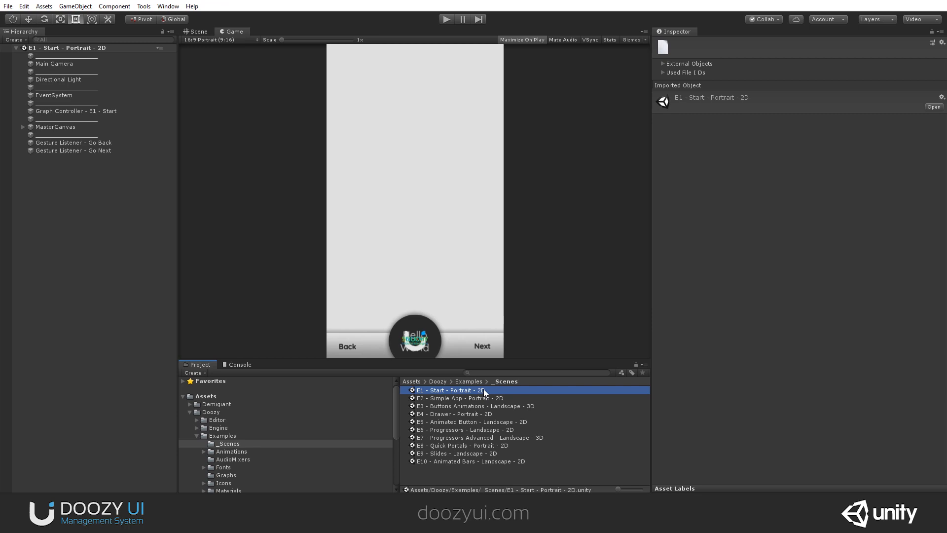
Check the target platform in the build settings, then close them
{"action": "left_click", "coordinate": [8, 6]}
{"action": "left_click", "coordinate": [53, 103]}
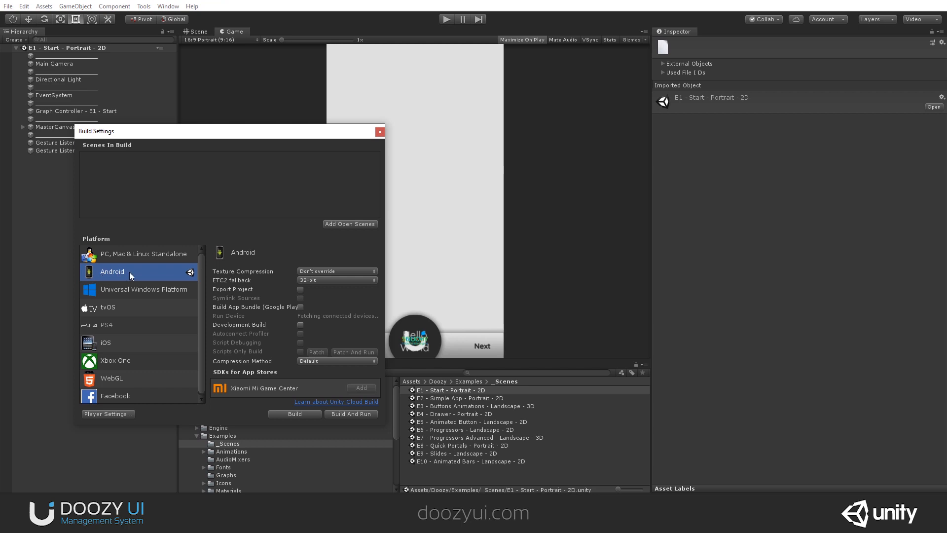
{"action": "left_click", "coordinate": [379, 132]}
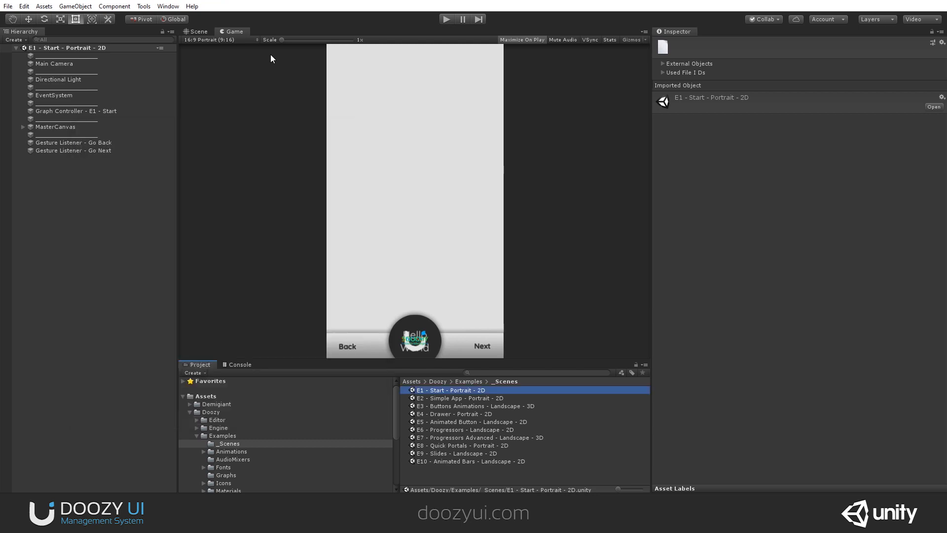
Preview the game view in 16:9 Landscape and return it to 16:9 Portrait
{"action": "left_click", "coordinate": [214, 40]}
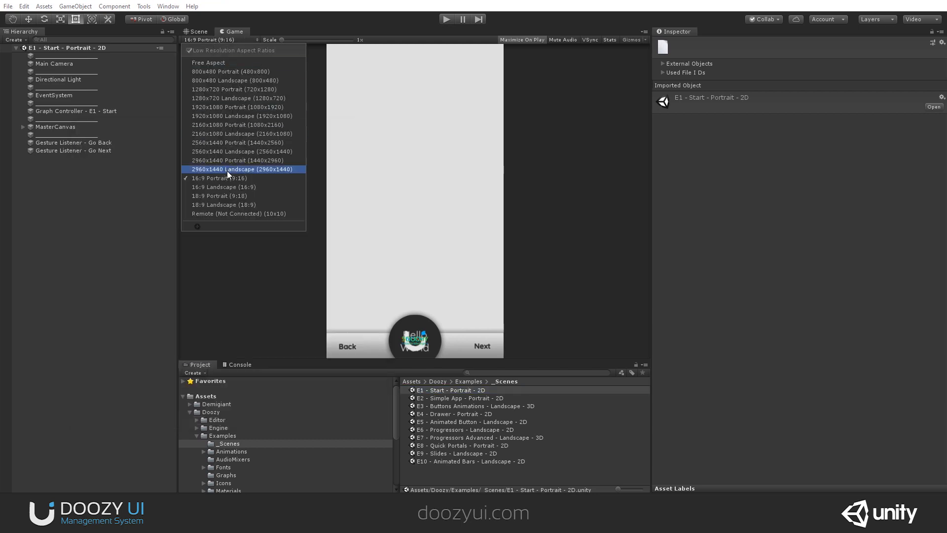
{"action": "left_click", "coordinate": [227, 187]}
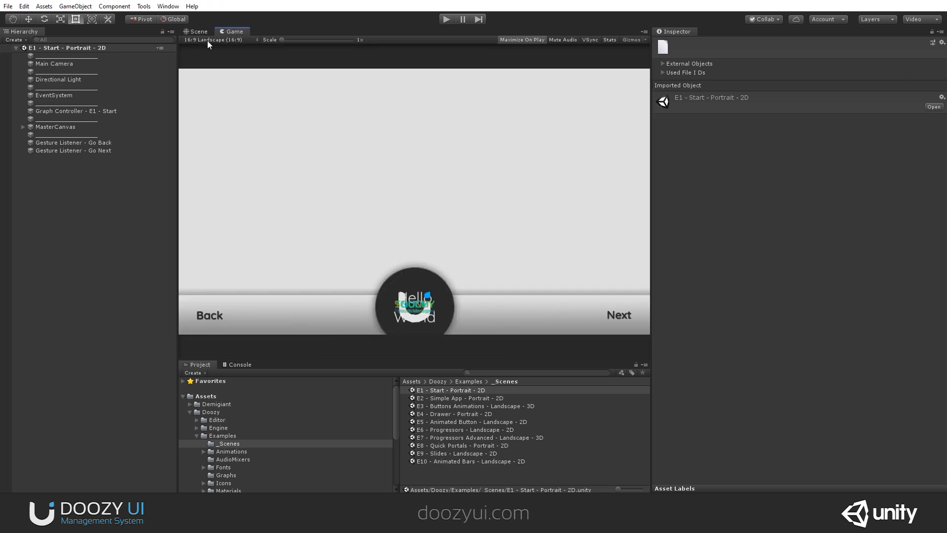
{"action": "left_click", "coordinate": [208, 41]}
{"action": "left_click", "coordinate": [247, 177]}
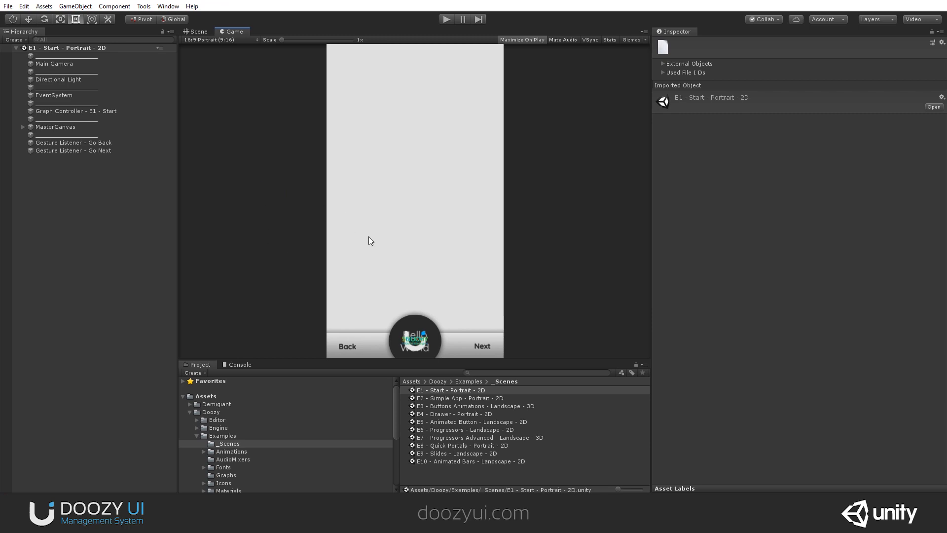
Run the scene in play mode and page through the example with its Next and Back buttons up to the Touchy page
{"action": "left_click", "coordinate": [447, 20]}
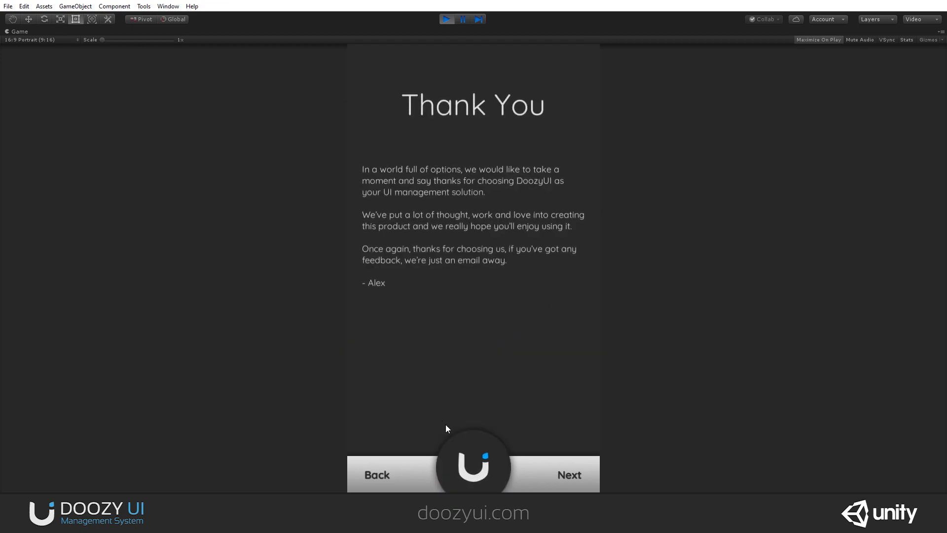
{"action": "left_click", "coordinate": [575, 477]}
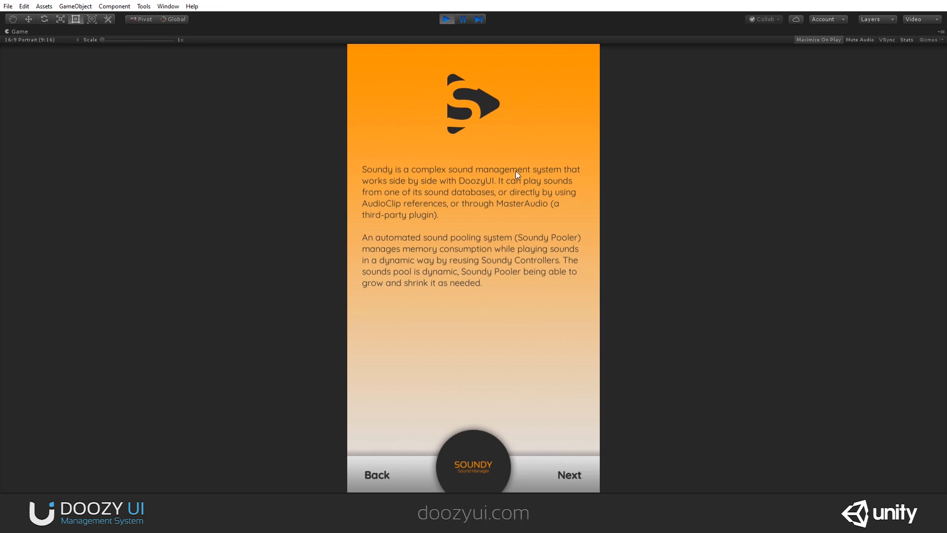
{"action": "left_click", "coordinate": [574, 474]}
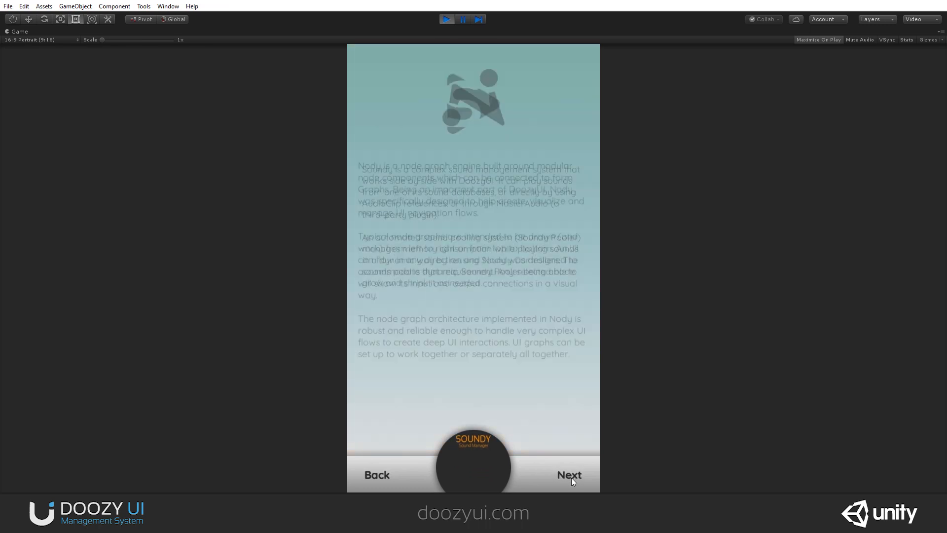
{"action": "left_click", "coordinate": [569, 475]}
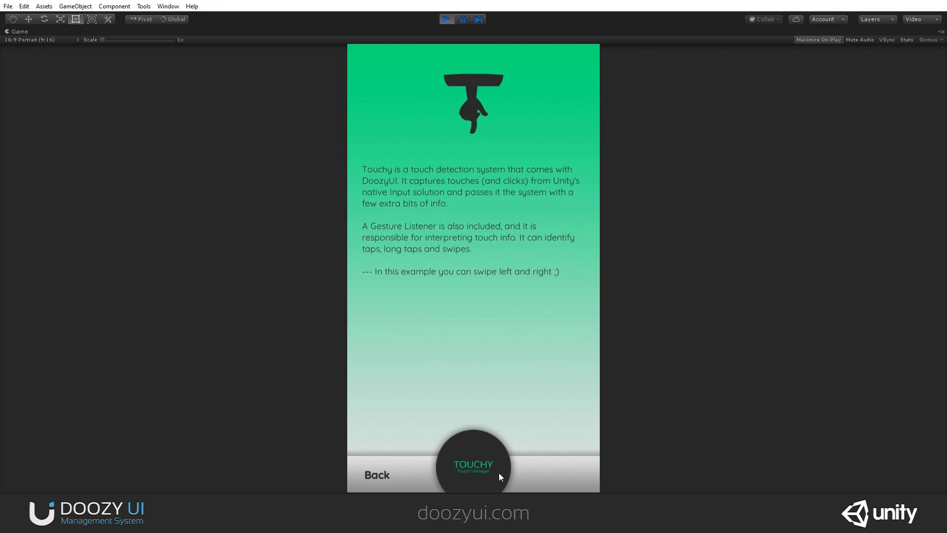
{"action": "left_click", "coordinate": [372, 473]}
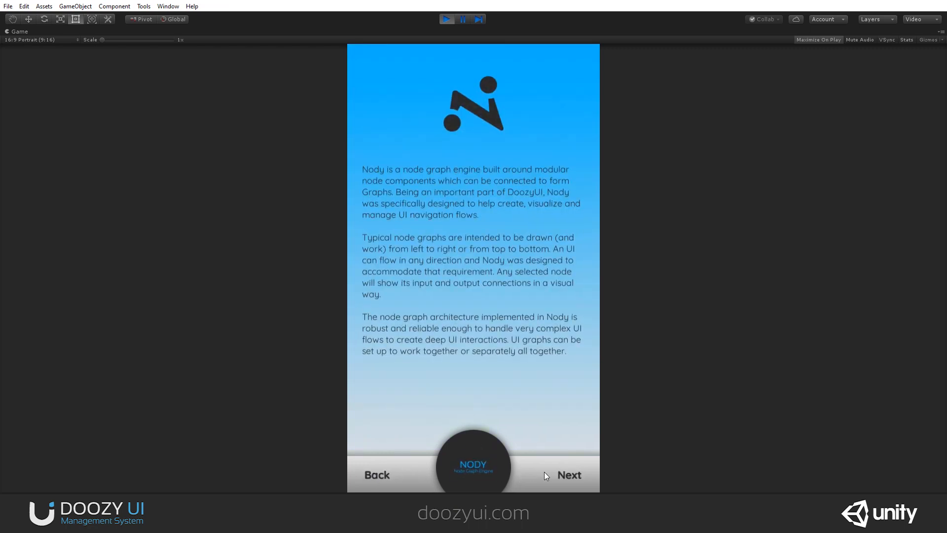
{"action": "left_click", "coordinate": [571, 475]}
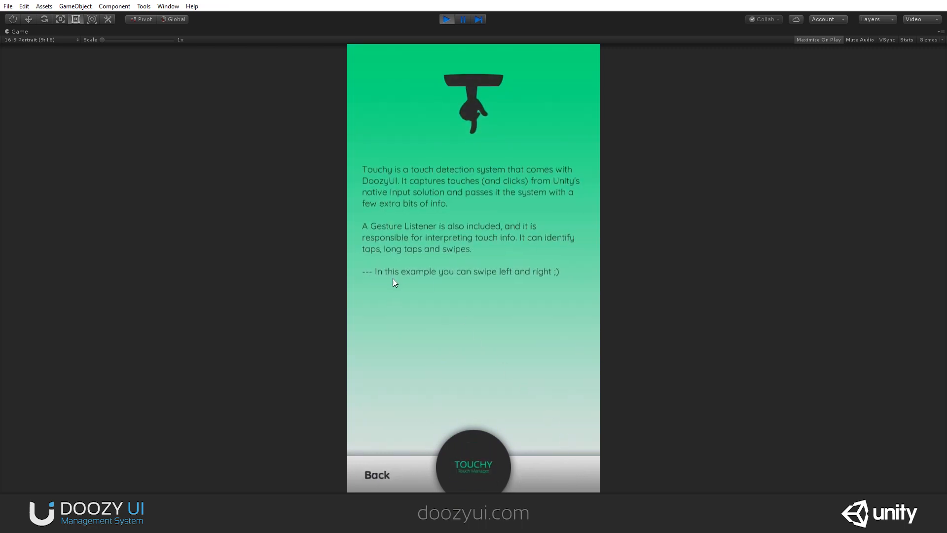
Test swiping back from the Touchy page to the Hello World page, advance one page with Next, and stop play mode
{"action": "left_click_drag", "start_coordinate": [386, 309], "coordinate": [501, 307]}
{"action": "mouse_move", "coordinate": [400, 283]}
{"action": "left_mouse_down"}
{"action": "mouse_move", "coordinate": [572, 284]}
{"action": "mouse_move", "coordinate": [413, 280]}
{"action": "left_mouse_up"}
{"action": "mouse_move", "coordinate": [562, 274]}
{"action": "left_mouse_down"}
{"action": "mouse_move", "coordinate": [381, 268]}
{"action": "mouse_move", "coordinate": [560, 275]}
{"action": "left_mouse_up"}
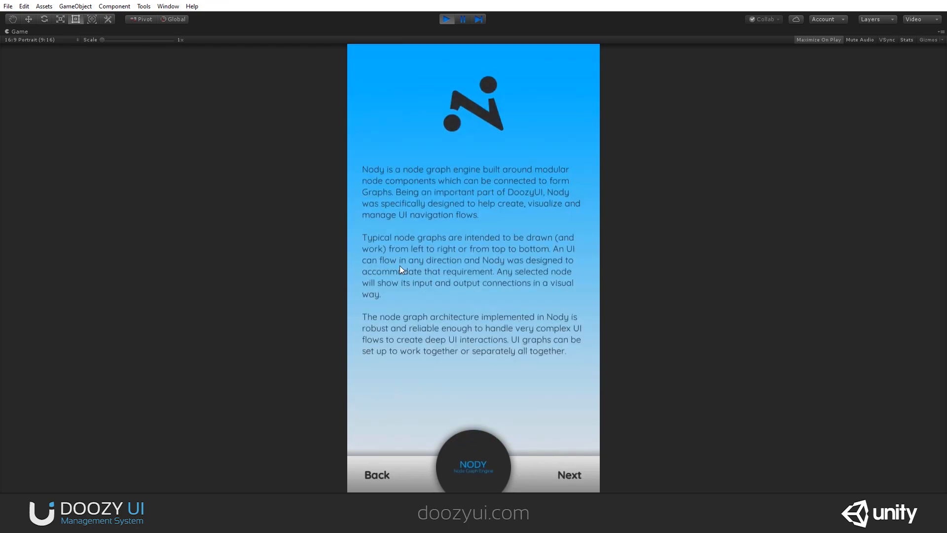
{"action": "left_click_drag", "start_coordinate": [400, 266], "coordinate": [515, 254]}
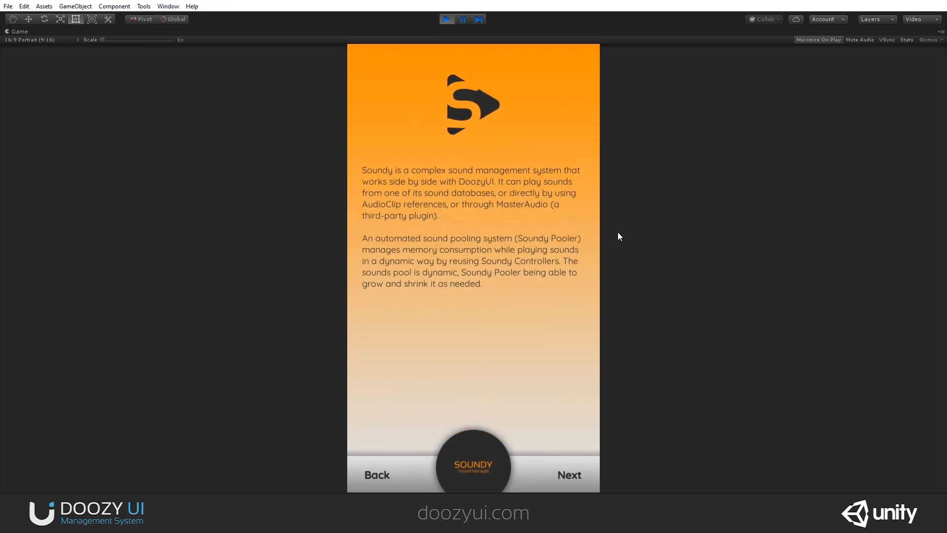
{"action": "left_click_drag", "start_coordinate": [619, 237], "coordinate": [465, 218]}
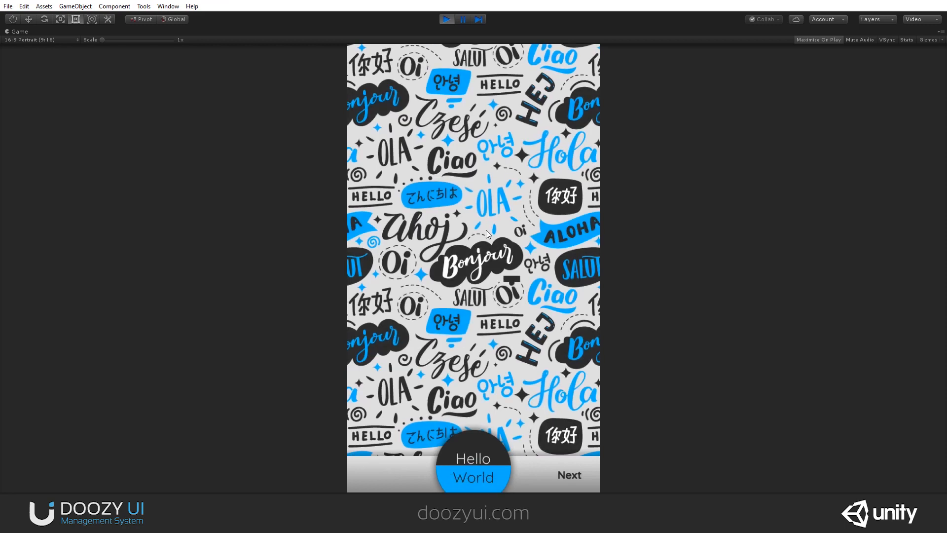
{"action": "left_click", "coordinate": [582, 479]}
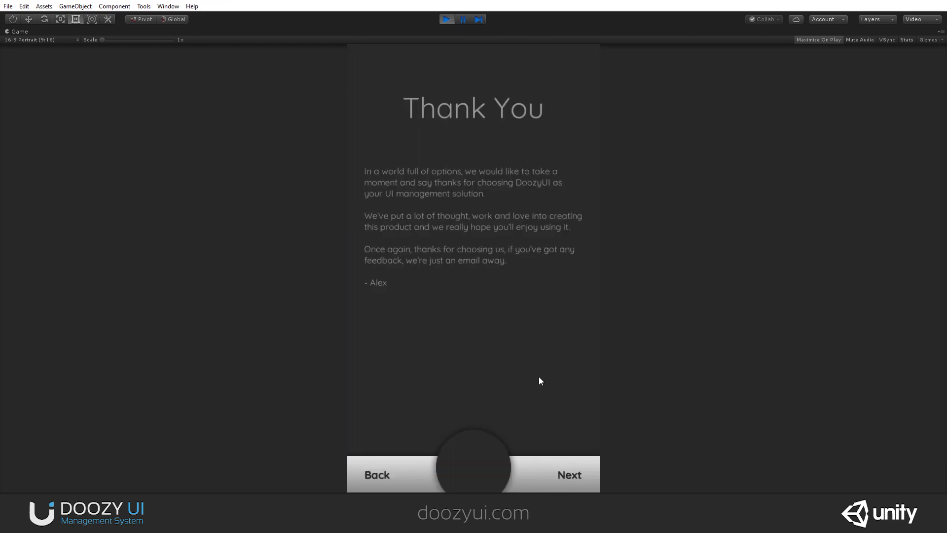
{"action": "left_click", "coordinate": [444, 19]}
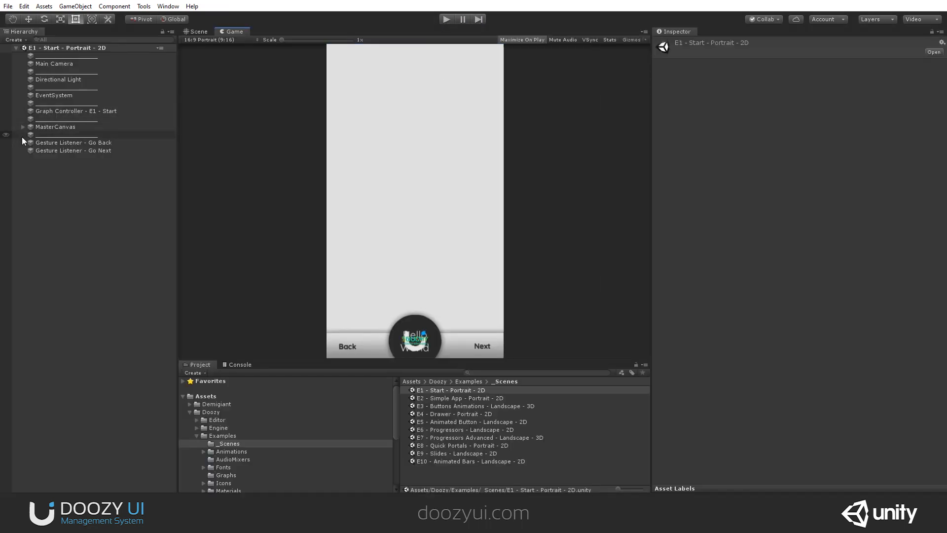
Expand MasterCanvas and its Gradients group, and inspect the colored background views in the scene view
{"action": "left_click", "coordinate": [23, 126]}
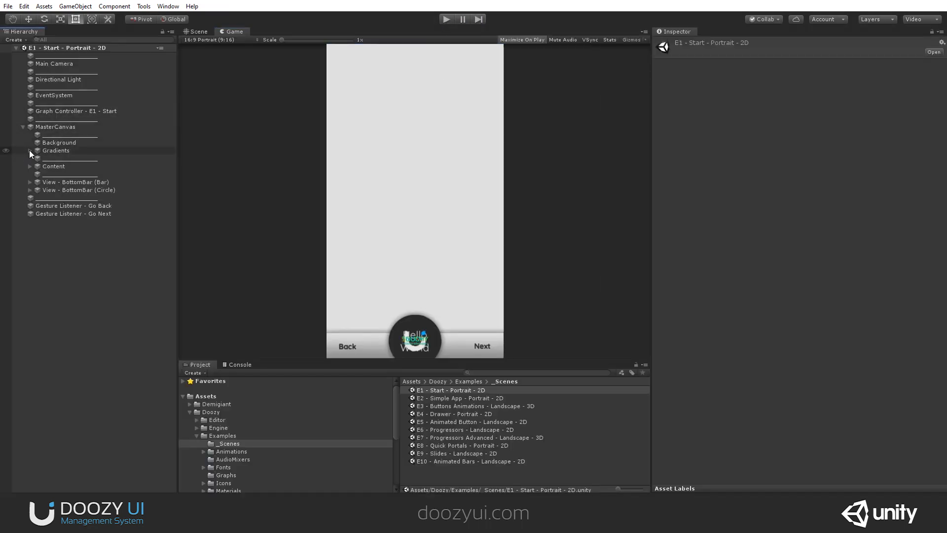
{"action": "left_click", "coordinate": [29, 150]}
{"action": "left_click", "coordinate": [193, 32]}
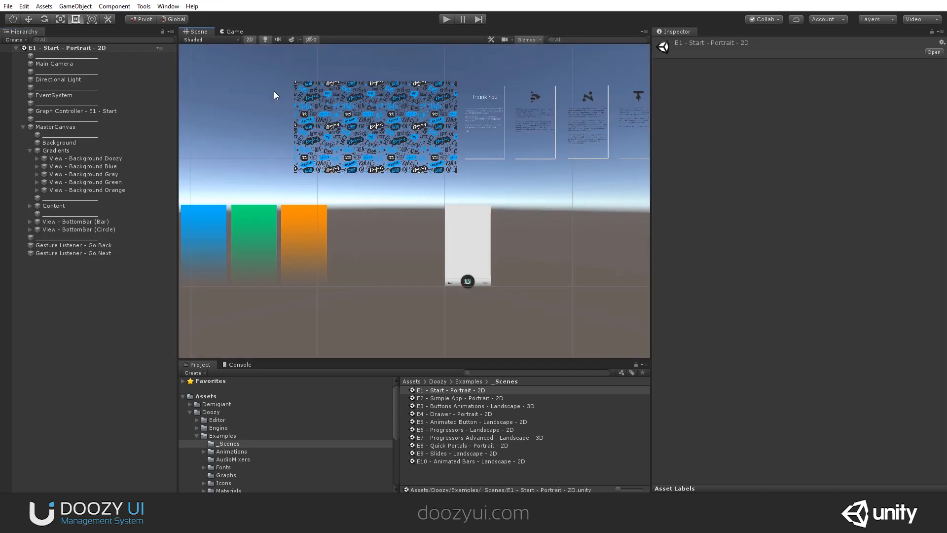
{"action": "scroll", "coordinate": [434, 217], "scroll_direction": "down", "scroll_amount": 6}
{"action": "middle_click_drag", "start_coordinate": [399, 231], "coordinate": [448, 219]}
{"action": "left_click", "coordinate": [79, 158]}
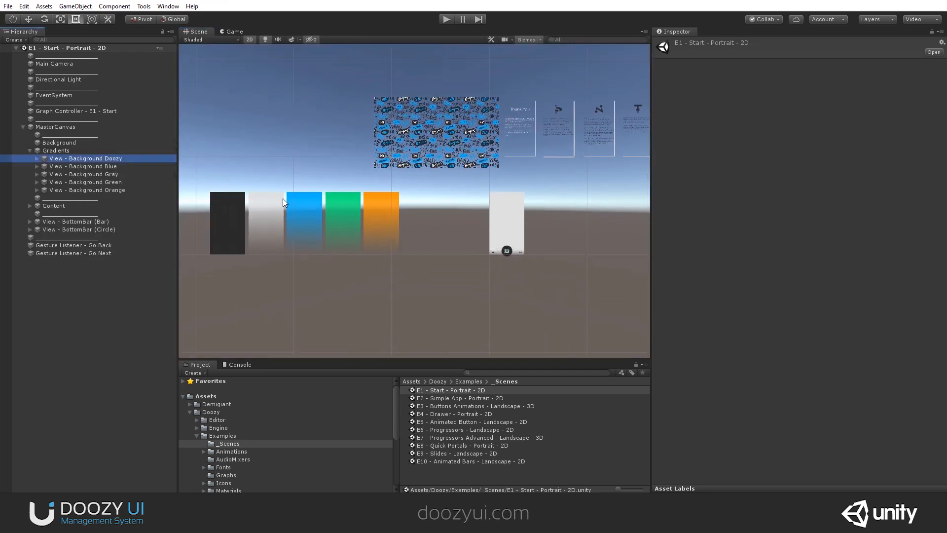
{"action": "double_click", "coordinate": [164, 161]}
{"action": "double_click", "coordinate": [150, 165]}
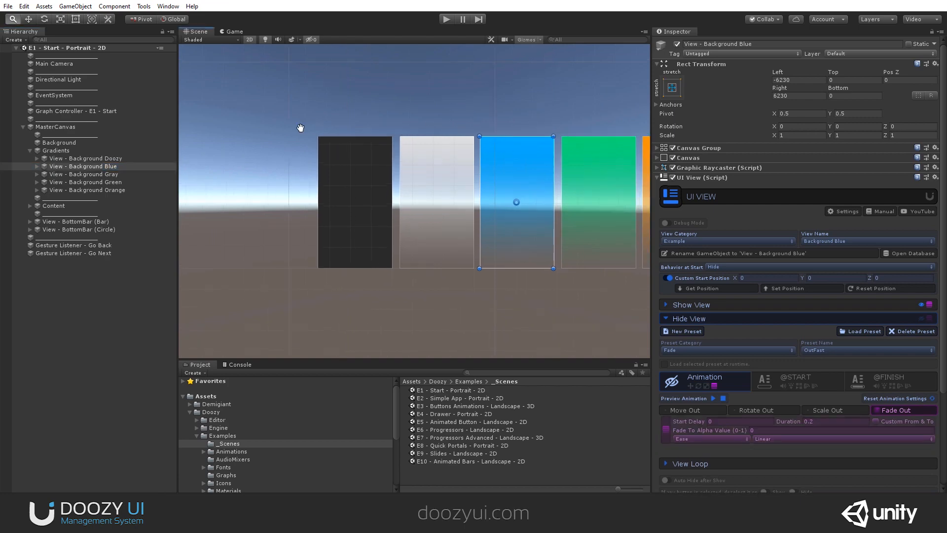
{"action": "double_click", "coordinate": [119, 172]}
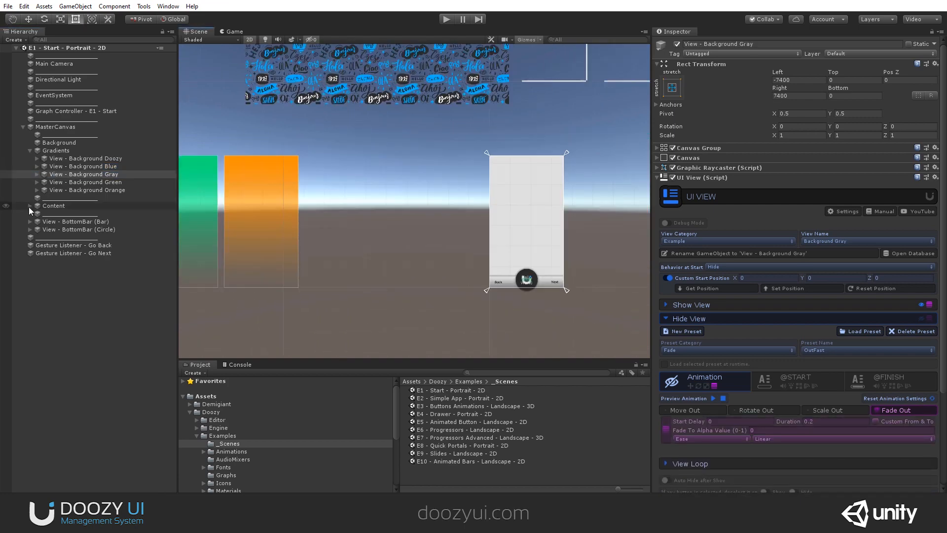
Expand the Content group and examine View - One - Hello in the scene view
{"action": "left_click", "coordinate": [30, 206]}
{"action": "left_click", "coordinate": [63, 215]}
{"action": "key", "text": "f"}
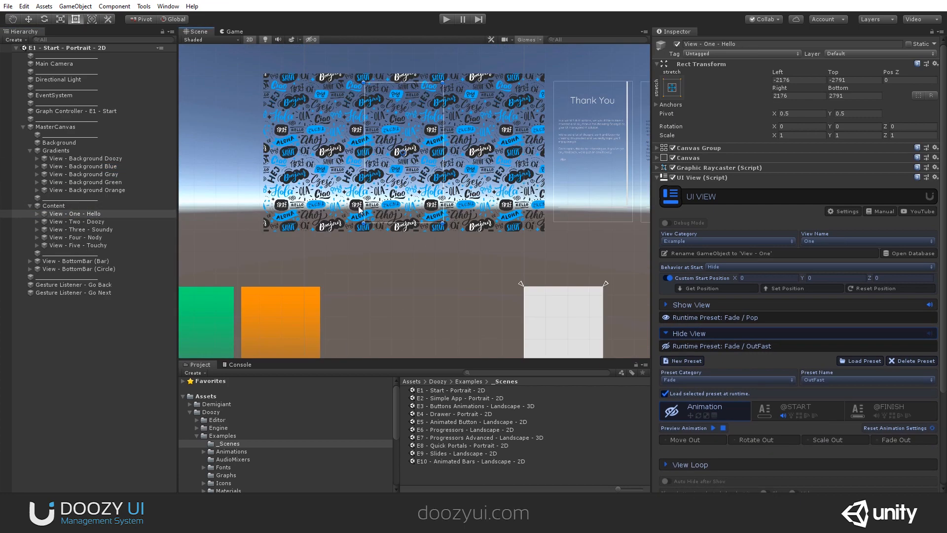
{"action": "scroll", "coordinate": [451, 202], "scroll_direction": "up", "scroll_amount": 8}
{"action": "middle_click_drag", "start_coordinate": [468, 190], "coordinate": [510, 163]}
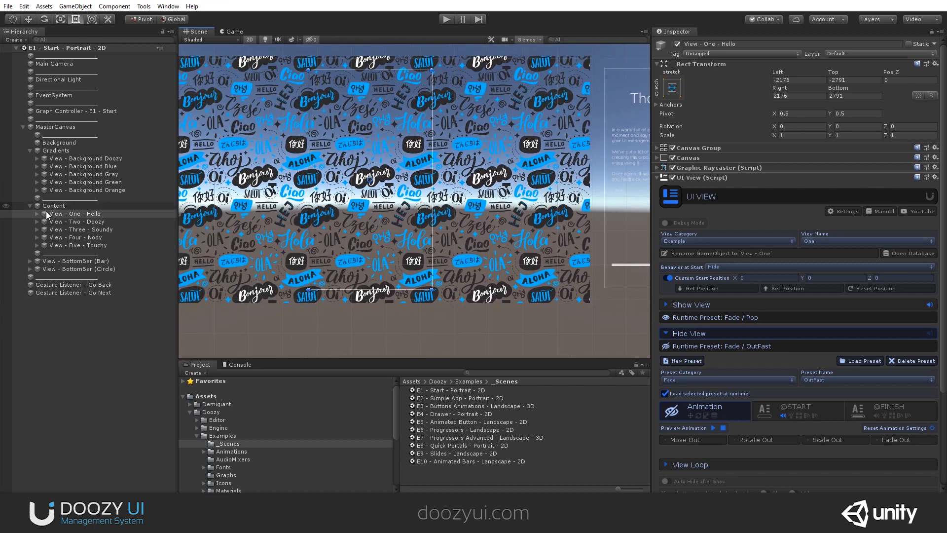
{"action": "middle_click_drag", "start_coordinate": [474, 281], "coordinate": [345, 80]}
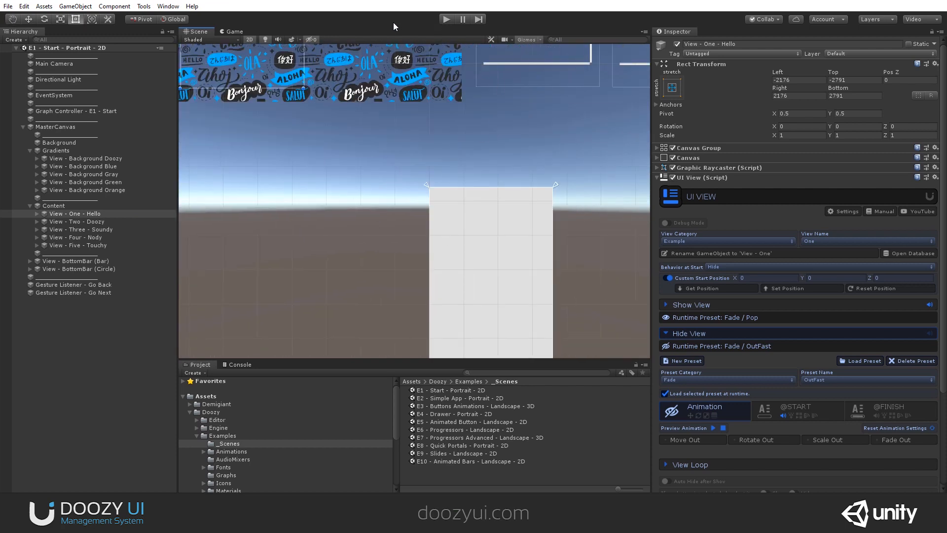
Test the scene in play mode at 16:9 Landscape, paging forward to the Nody page before stopping it
{"action": "left_click", "coordinate": [233, 31]}
{"action": "left_click", "coordinate": [221, 40]}
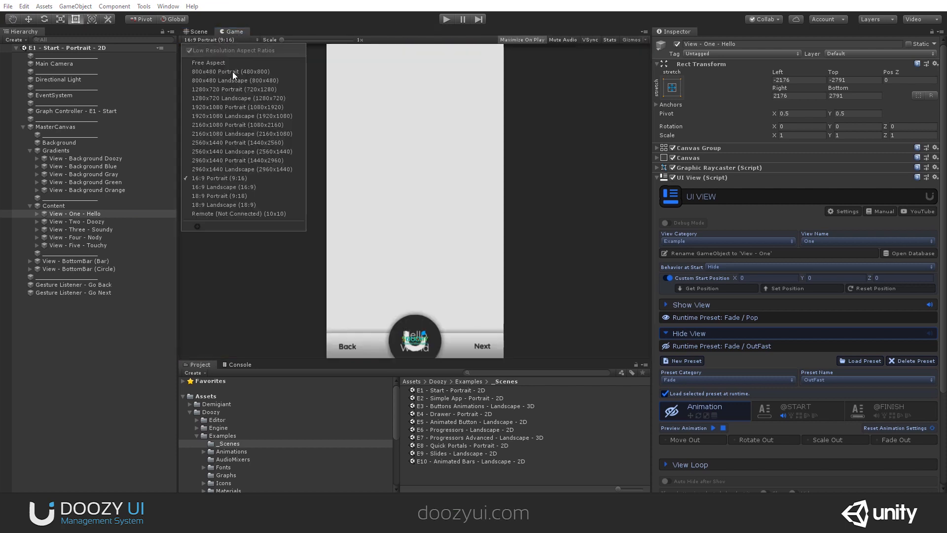
{"action": "left_click", "coordinate": [234, 187]}
{"action": "left_click", "coordinate": [441, 19]}
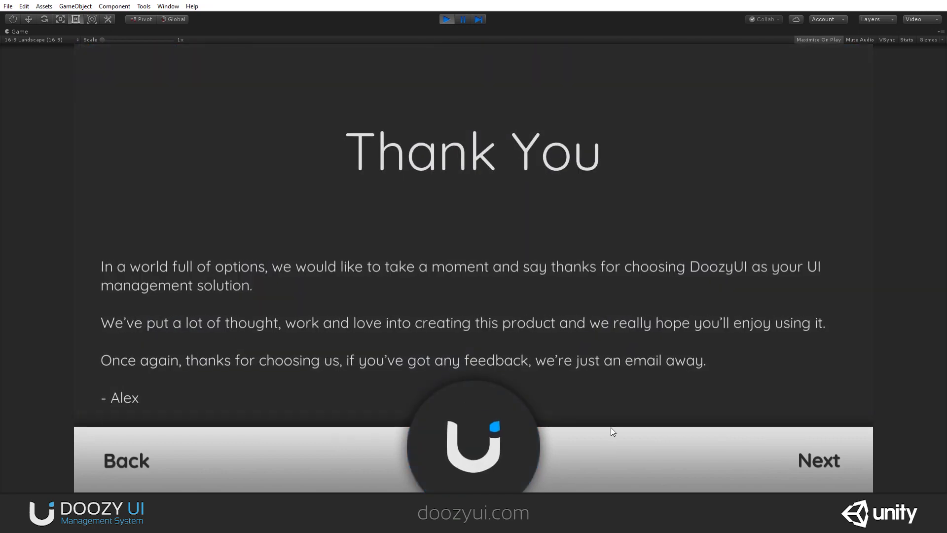
{"action": "left_click", "coordinate": [824, 449]}
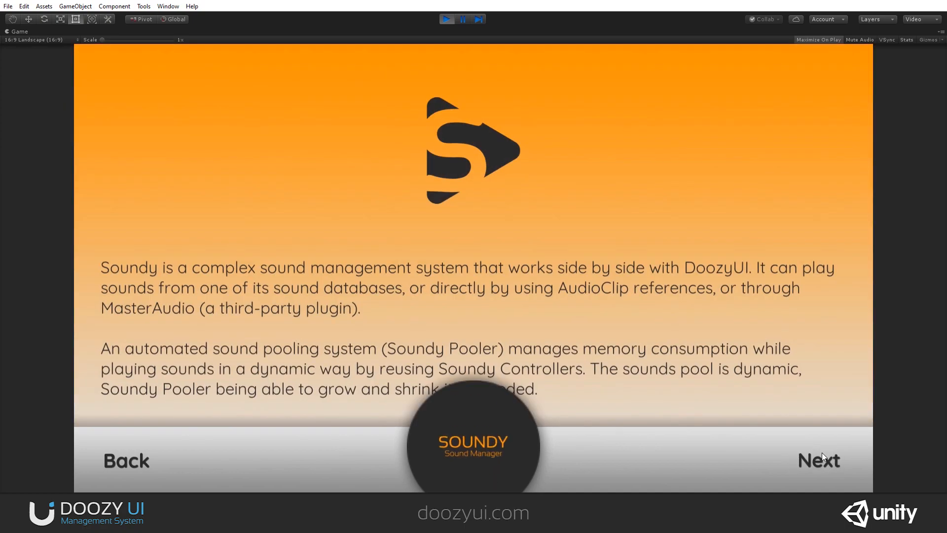
{"action": "left_click", "coordinate": [821, 452]}
{"action": "left_click", "coordinate": [822, 451]}
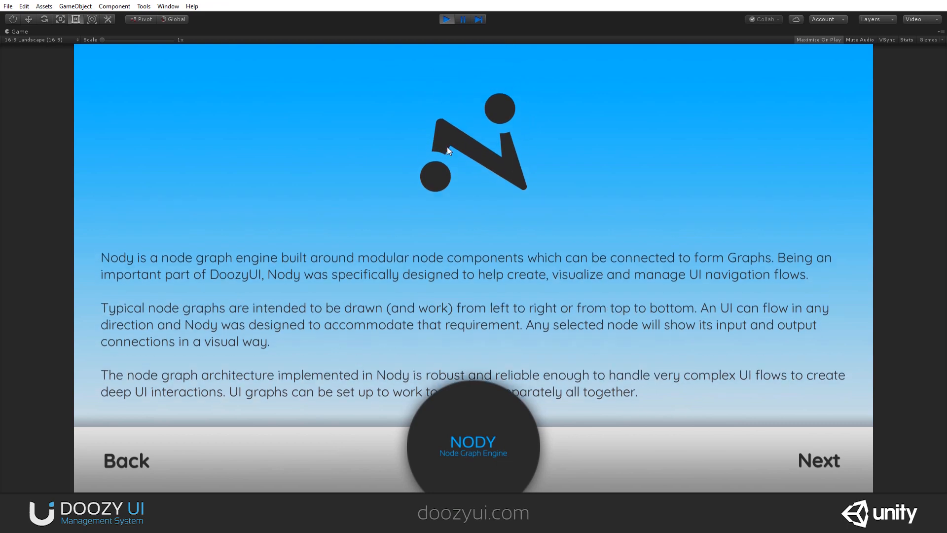
{"action": "left_click", "coordinate": [447, 19]}
Set the game view's aspect ratio to 16:9 Portrait
{"action": "left_click", "coordinate": [203, 39]}
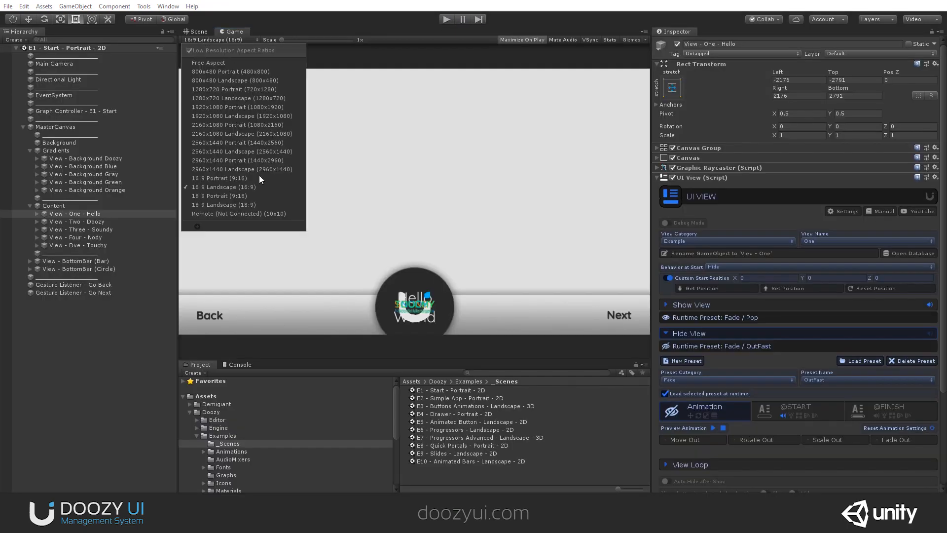
{"action": "left_click", "coordinate": [218, 178]}
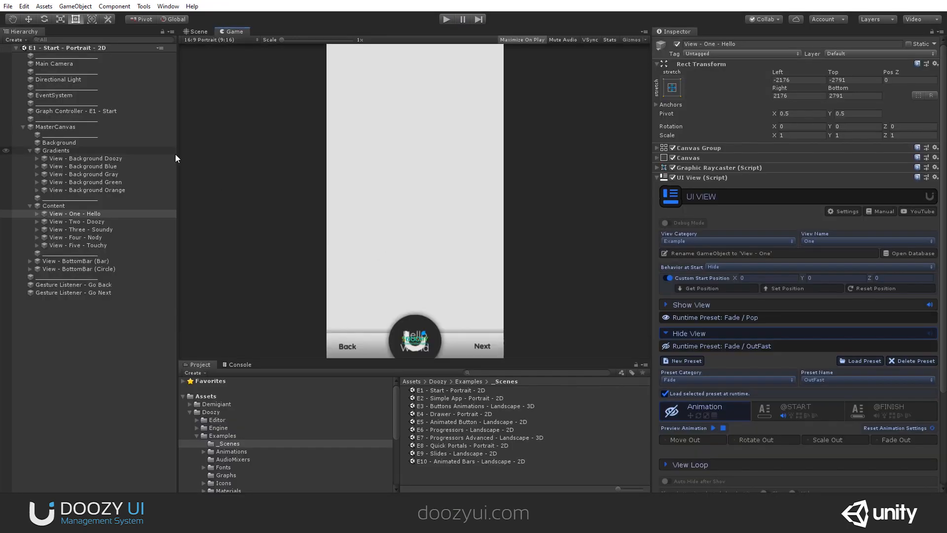
Open the E1 - Start graph from its Graph Controller, maximize the graph window, and examine the node connections
{"action": "left_click", "coordinate": [103, 112]}
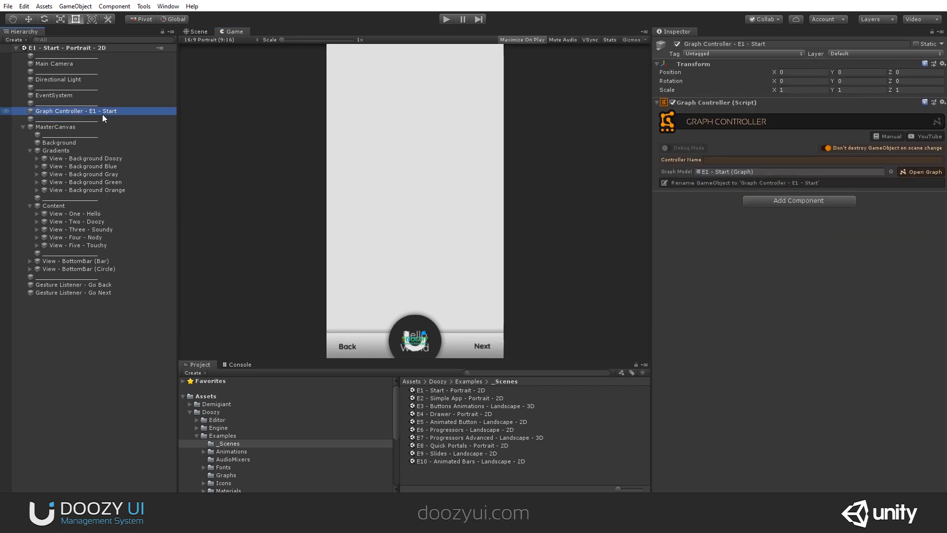
{"action": "left_click", "coordinate": [910, 173]}
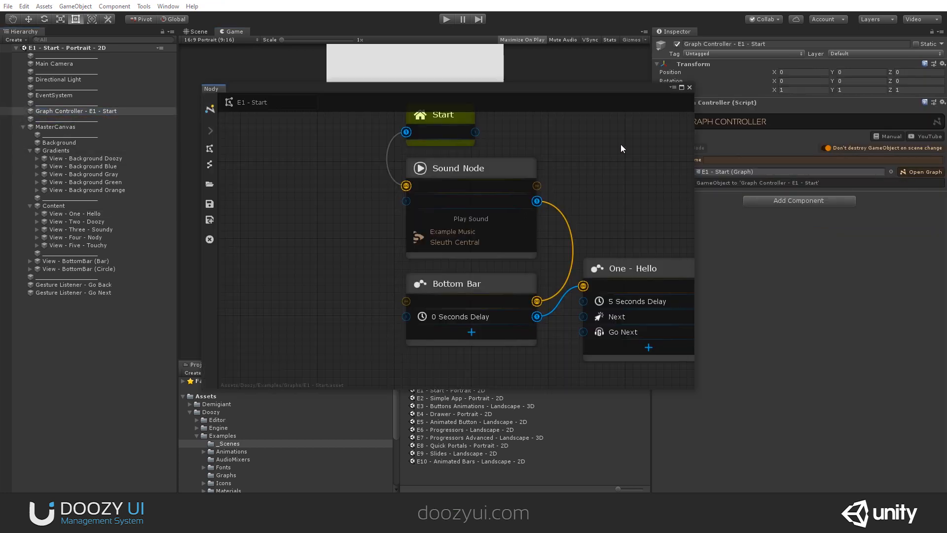
{"action": "left_click", "coordinate": [681, 88]}
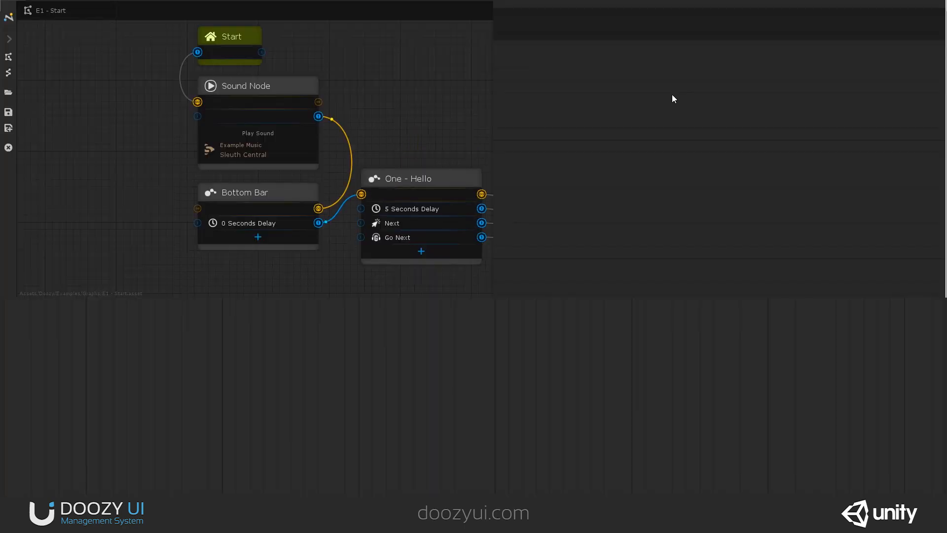
{"action": "scroll", "coordinate": [492, 148], "scroll_direction": "down", "scroll_amount": 3}
{"action": "scroll", "coordinate": [455, 190], "scroll_direction": "up", "scroll_amount": 2}
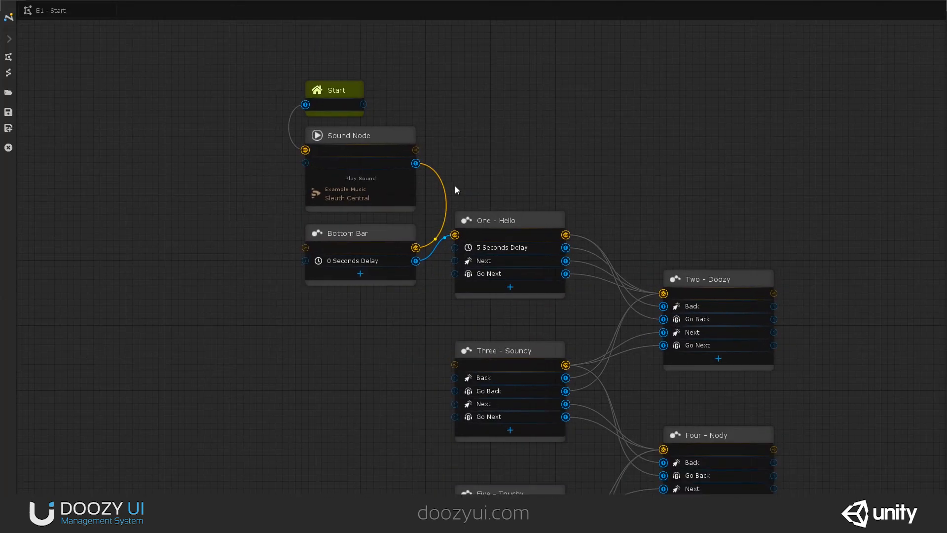
{"action": "scroll", "coordinate": [445, 200], "scroll_direction": "up", "scroll_amount": 1}
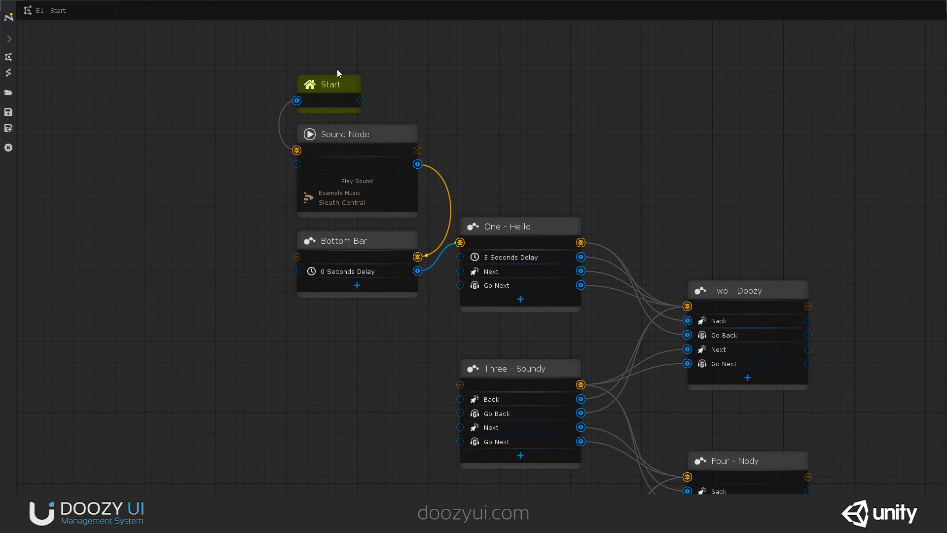
Narrow the graph window to reveal the Sound Node's settings, and preview and stop its Sleuth Central sound
{"action": "left_click", "coordinate": [360, 133]}
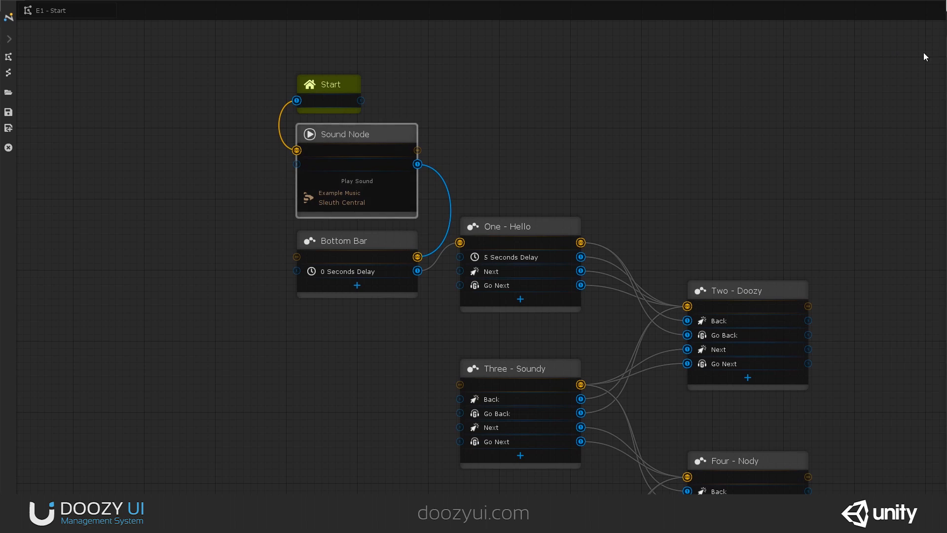
{"action": "left_click_drag", "start_coordinate": [795, 51], "coordinate": [650, 57]}
{"action": "left_click", "coordinate": [931, 269]}
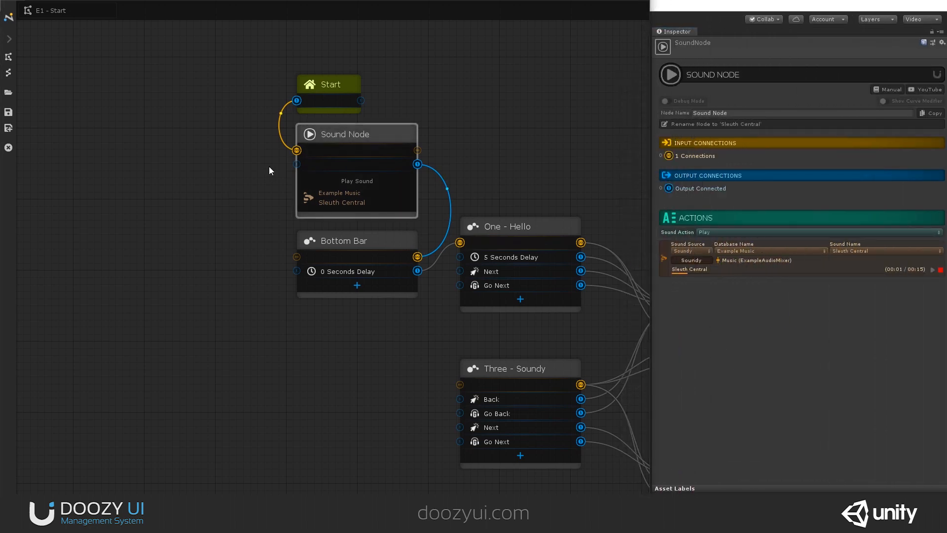
{"action": "left_click", "coordinate": [756, 270]}
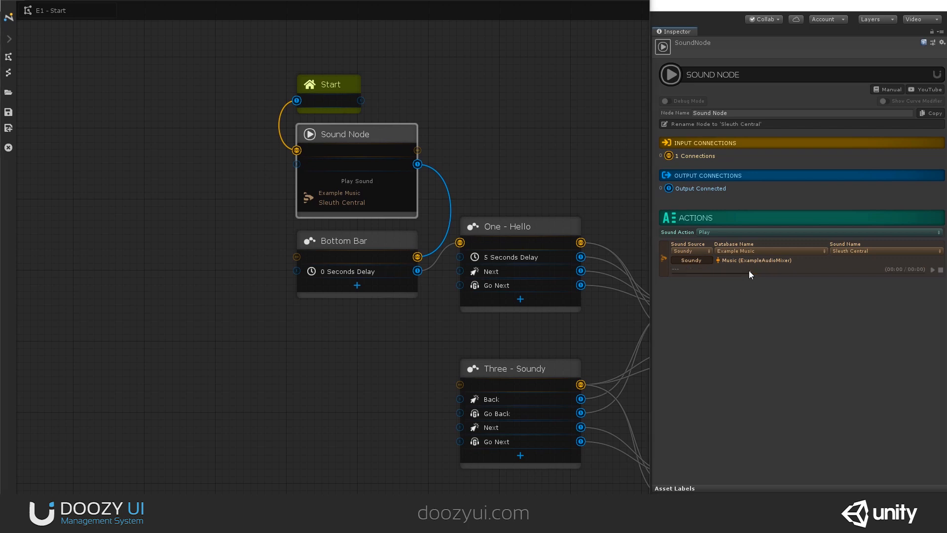
Examine the settings of the Bottom Bar and One - Hello nodes and their connections toward Two - Doozy
{"action": "left_click", "coordinate": [354, 239]}
{"action": "middle_click_drag", "start_coordinate": [369, 323], "coordinate": [312, 280]}
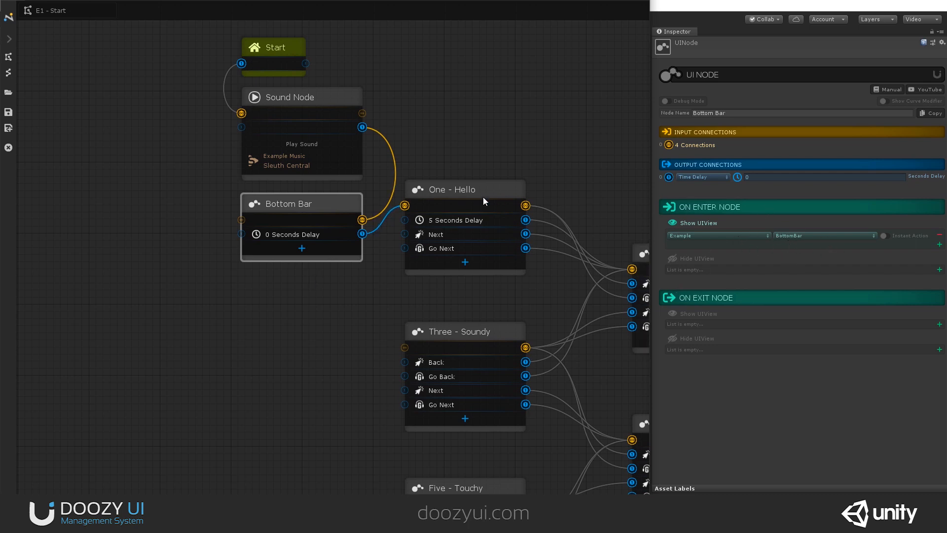
{"action": "left_click", "coordinate": [468, 191]}
{"action": "middle_click_drag", "start_coordinate": [508, 188], "coordinate": [477, 186]}
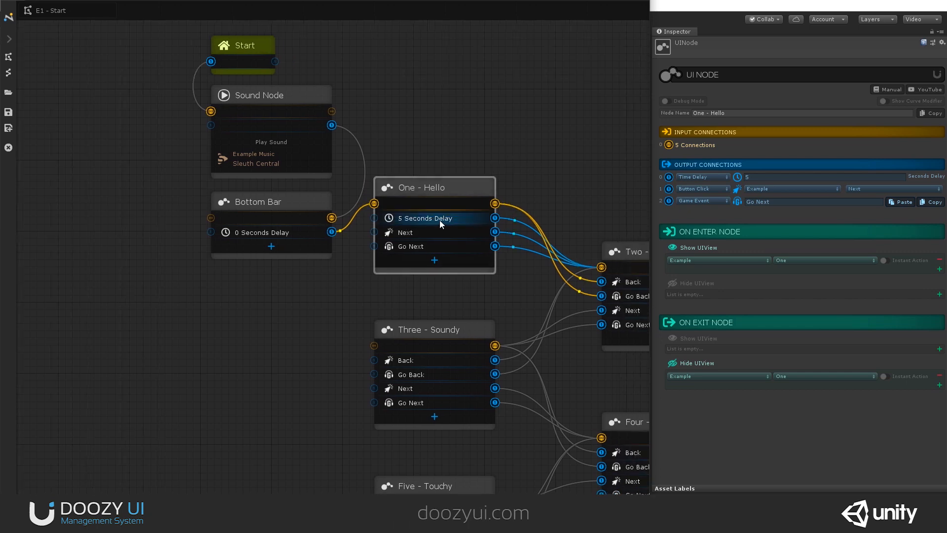
{"action": "middle_click_drag", "start_coordinate": [513, 146], "coordinate": [363, 112]}
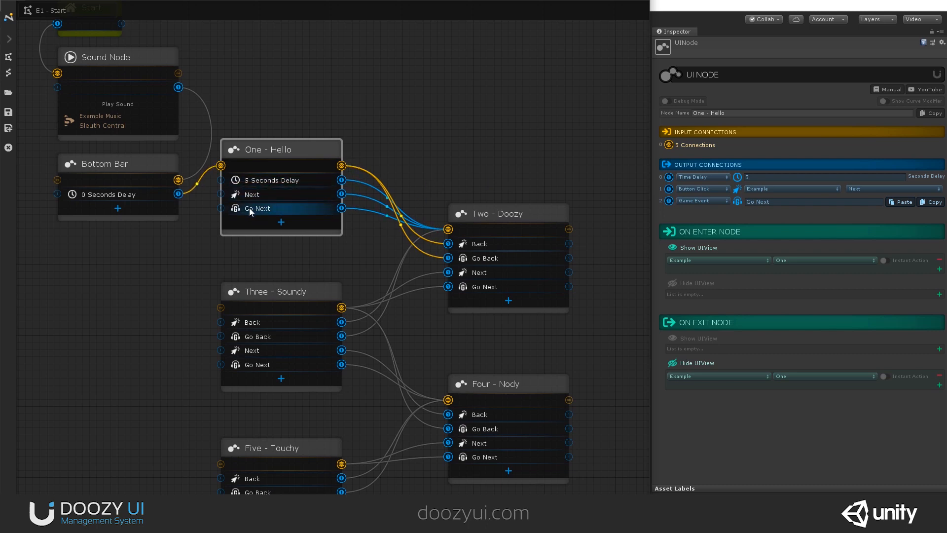
{"action": "middle_click_drag", "start_coordinate": [375, 198], "coordinate": [376, 126]}
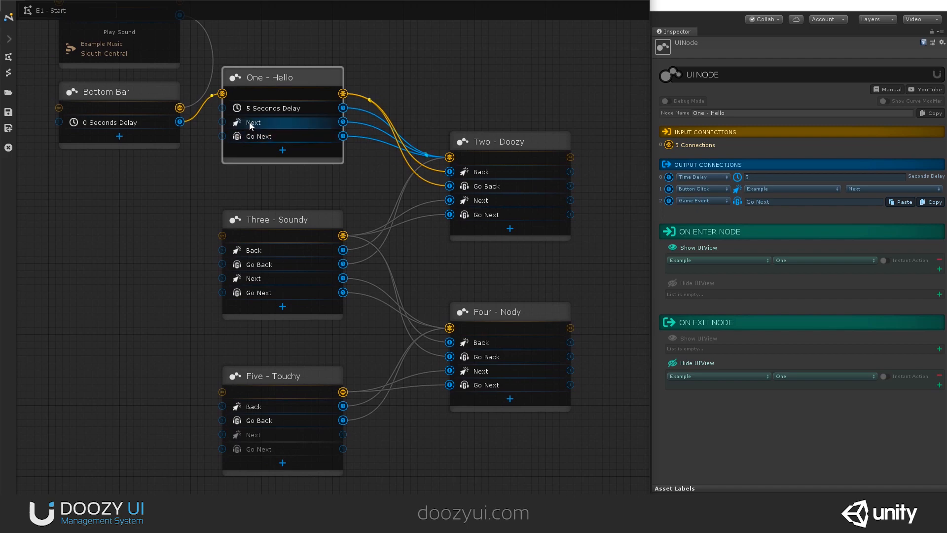
{"action": "scroll", "coordinate": [242, 122], "scroll_direction": "up", "scroll_amount": 2}
{"action": "scroll", "coordinate": [235, 122], "scroll_direction": "up", "scroll_amount": 2}
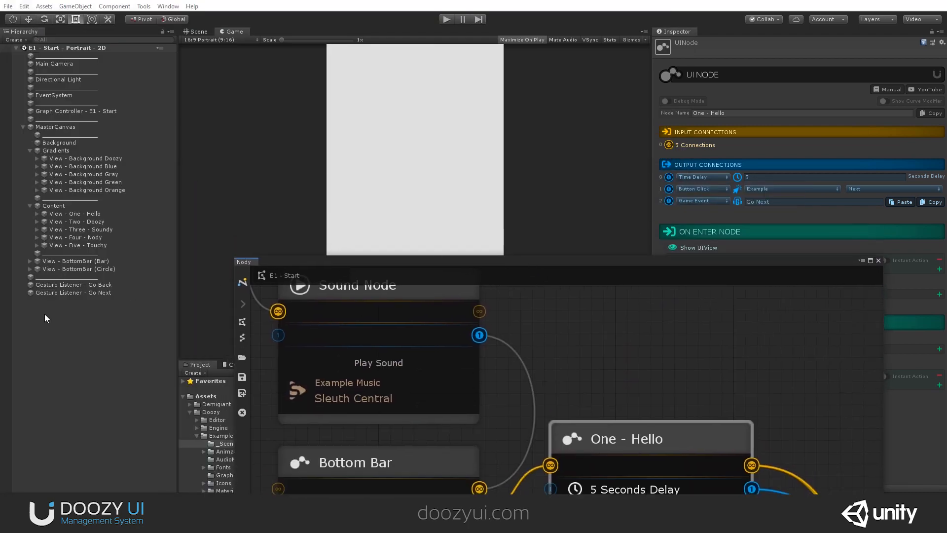
Inspect the Gesture Listener - Go Back and Gesture Listener - Go Next objects in the scene
{"action": "left_click", "coordinate": [60, 285]}
{"action": "left_click", "coordinate": [59, 292]}
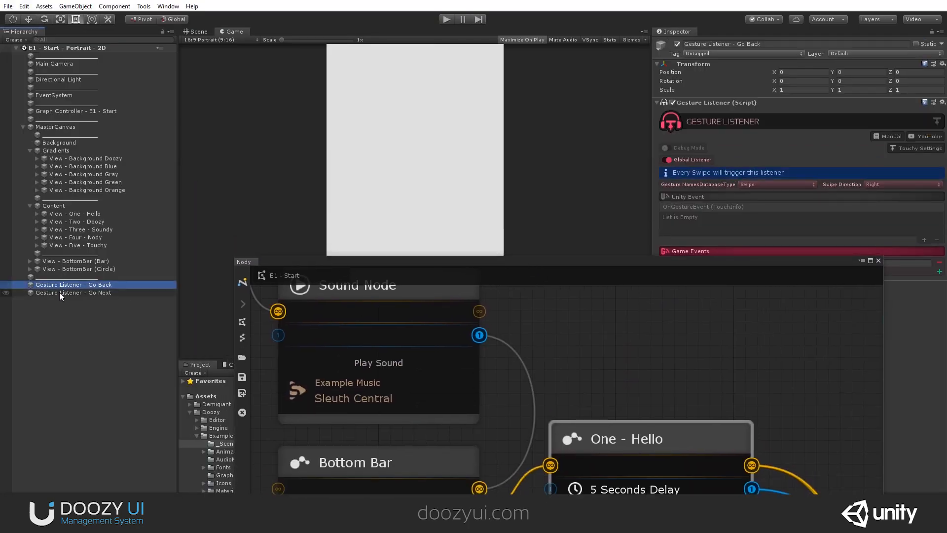
{"action": "left_click", "coordinate": [57, 285]}
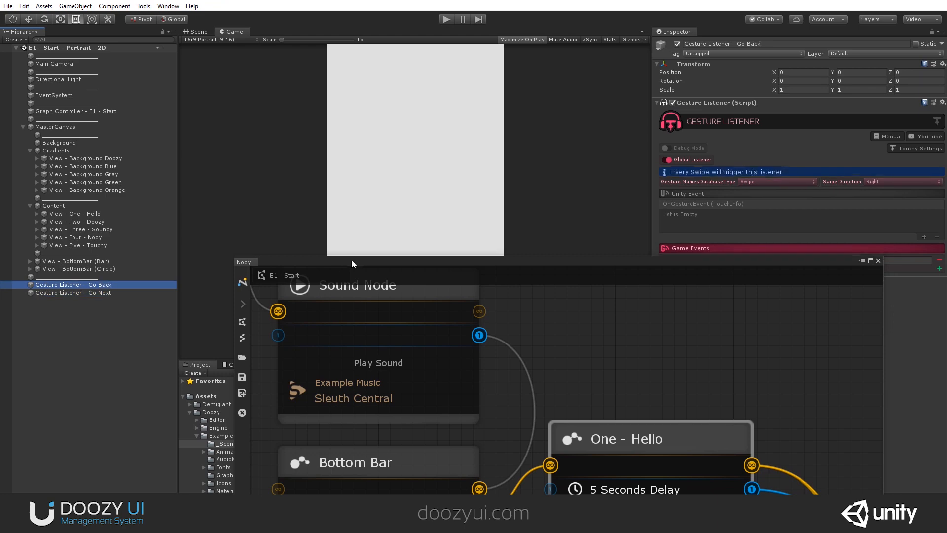
Reposition the graph window and examine the Back and Next connections of the page nodes, including Three - Soundy
{"action": "left_click_drag", "start_coordinate": [353, 260], "coordinate": [163, 3]}
{"action": "scroll", "coordinate": [448, 176], "scroll_direction": "down", "scroll_amount": 2}
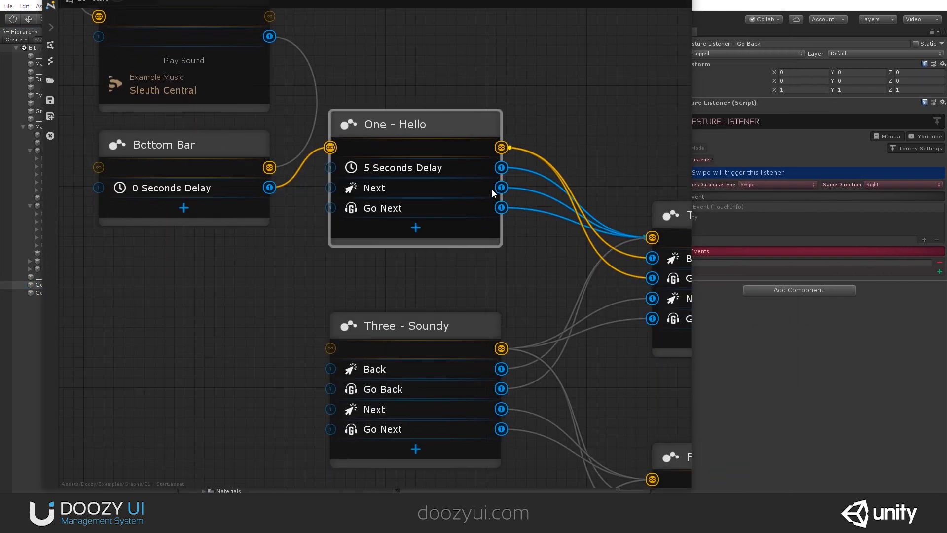
{"action": "middle_click_drag", "start_coordinate": [485, 186], "coordinate": [327, 162]}
{"action": "scroll", "coordinate": [327, 162], "scroll_direction": "down", "scroll_amount": 1}
{"action": "scroll", "coordinate": [284, 86], "scroll_direction": "down", "scroll_amount": 1}
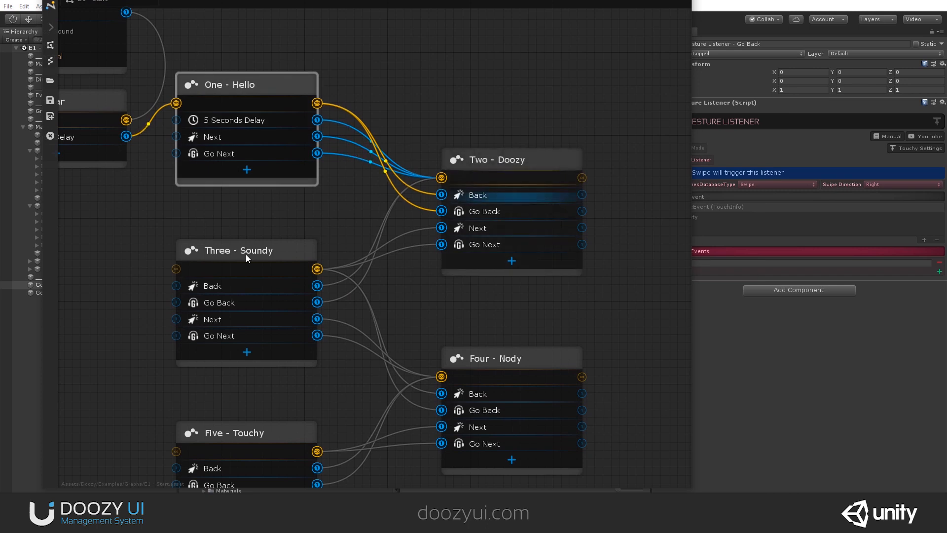
{"action": "middle_click_drag", "start_coordinate": [357, 316], "coordinate": [401, 209]}
{"action": "left_click", "coordinate": [301, 141]}
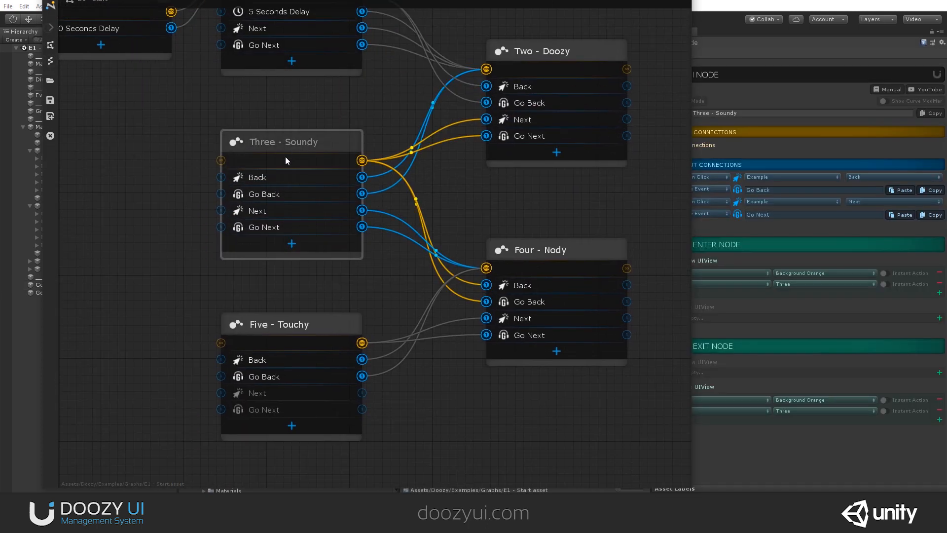
{"action": "middle_click_drag", "start_coordinate": [372, 292], "coordinate": [393, 278]}
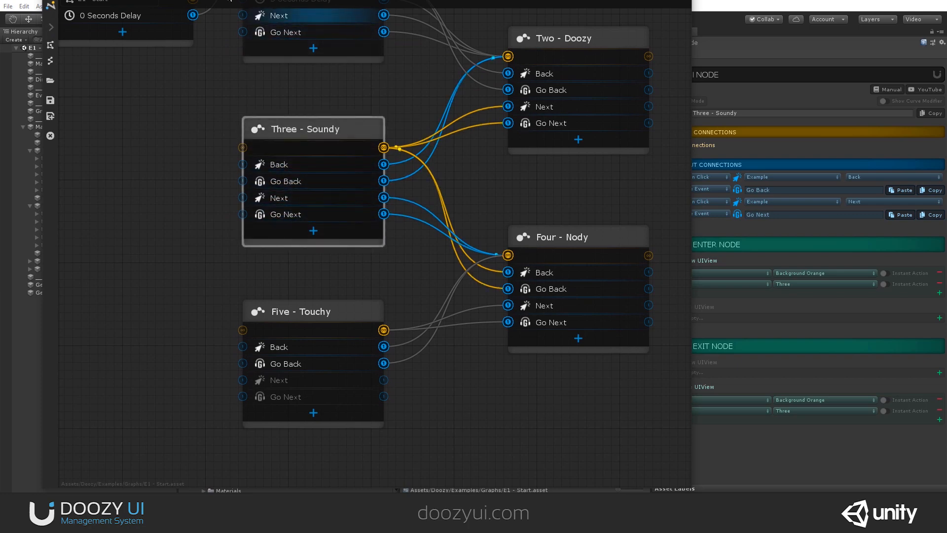
{"action": "middle_click_drag", "start_coordinate": [263, 102], "coordinate": [449, 316]}
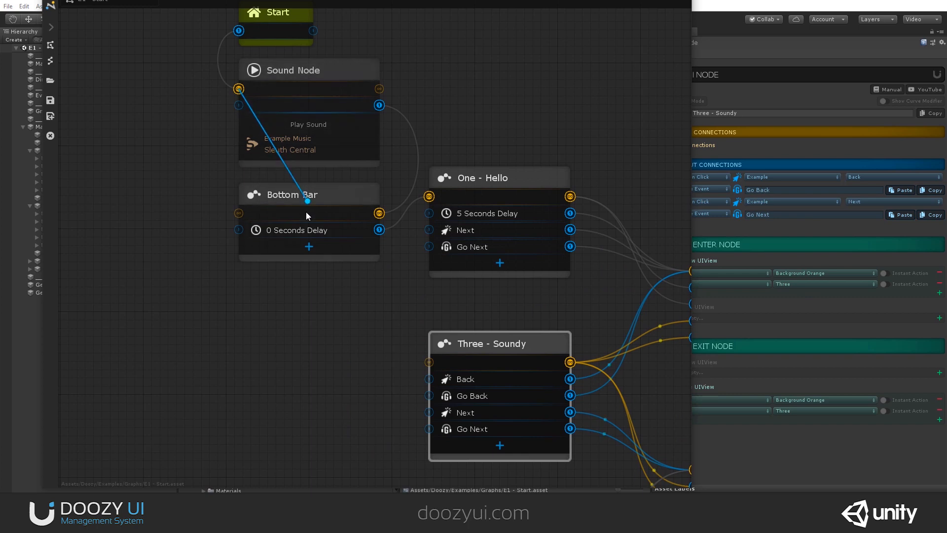
Reroute the Start node's connection from the Sound Node directly to the Bottom Bar node
{"action": "left_click_drag", "start_coordinate": [232, 92], "coordinate": [216, 58]}
{"action": "left_click_drag", "start_coordinate": [254, 30], "coordinate": [292, 214]}
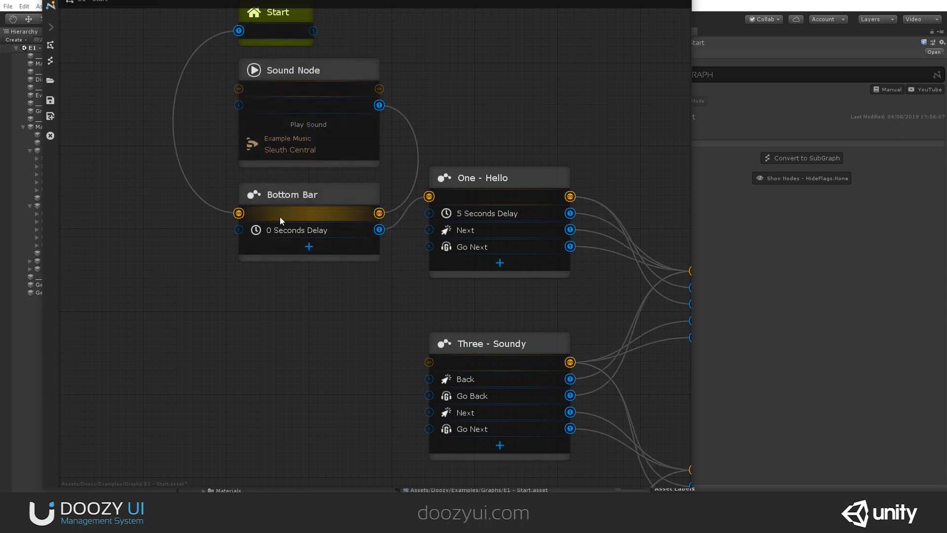
{"action": "left_click_drag", "start_coordinate": [280, 71], "coordinate": [288, 71]}
{"action": "left_click_drag", "start_coordinate": [539, 74], "coordinate": [286, 70]}
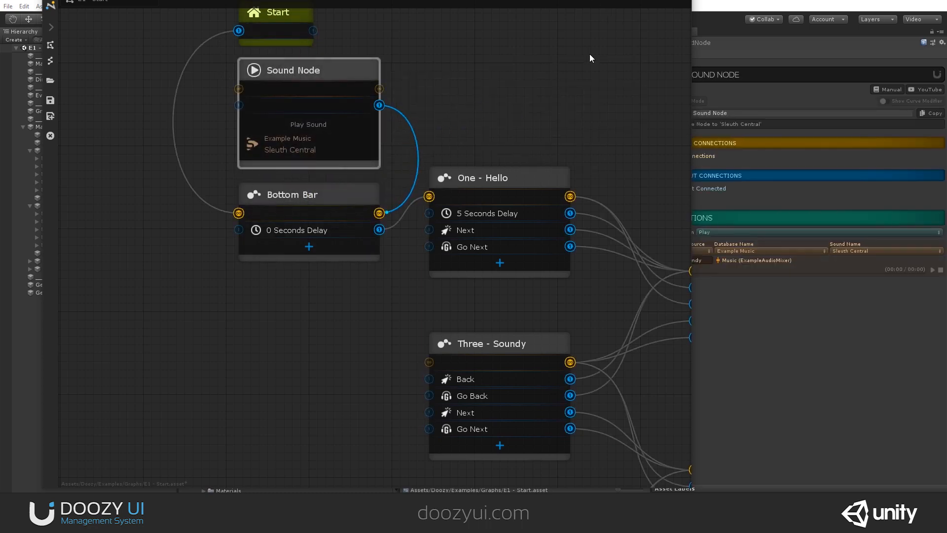
{"action": "left_click", "coordinate": [538, 36]}
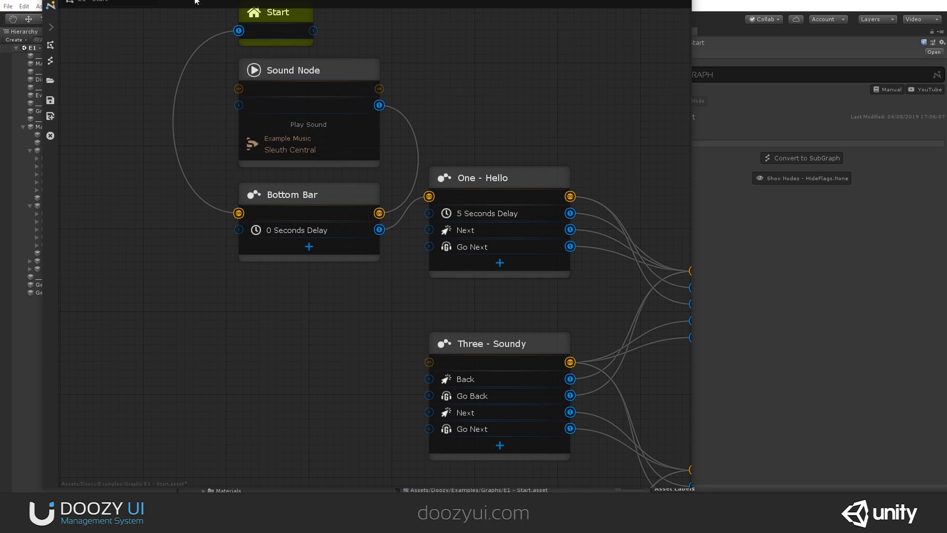
Select the Bottom Bar node, move the graph window clear of the game view, and run the scene
{"action": "left_click", "coordinate": [286, 192]}
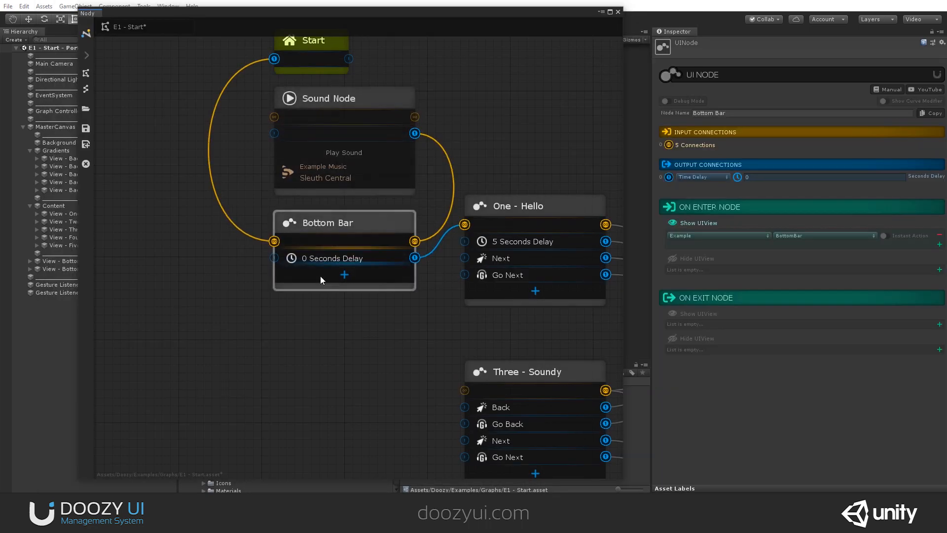
{"action": "left_click_drag", "start_coordinate": [518, 8], "coordinate": [497, 208]}
{"action": "scroll", "coordinate": [395, 321], "scroll_direction": "down", "scroll_amount": 4}
{"action": "scroll", "coordinate": [398, 318], "scroll_direction": "down", "scroll_amount": 3}
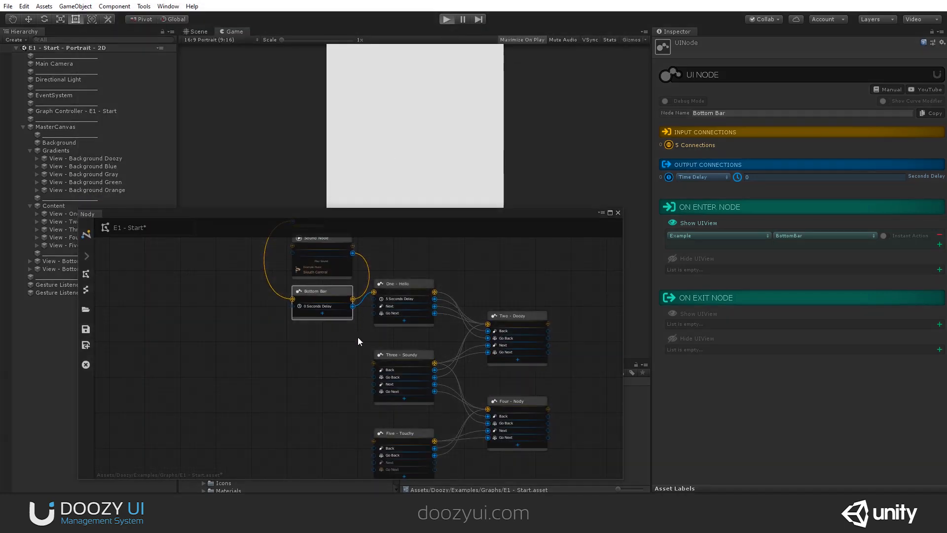
{"action": "key", "text": "ctrl+p"}
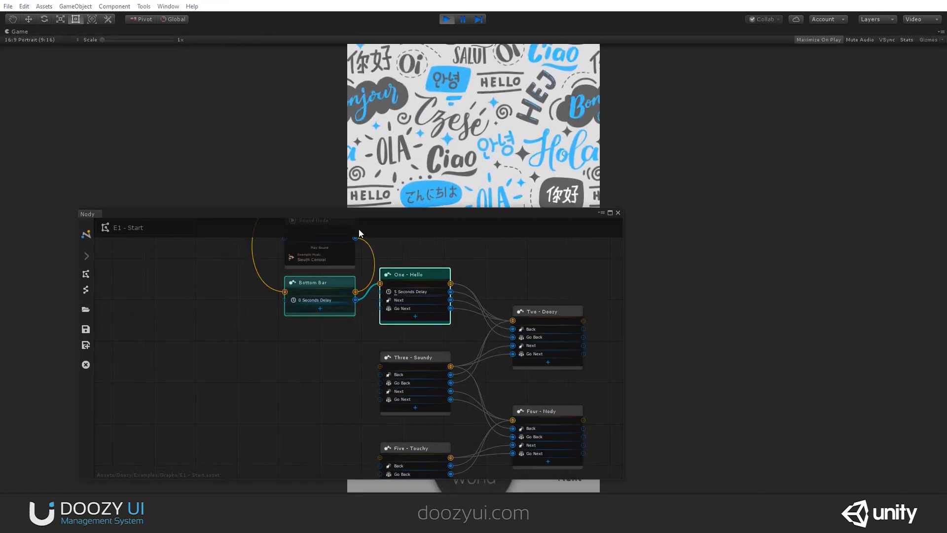
Reposition and widen the graph window over the running game and examine the active Two - Doozy node
{"action": "left_click_drag", "start_coordinate": [354, 215], "coordinate": [317, 67]}
{"action": "scroll", "coordinate": [267, 101], "scroll_direction": "up", "scroll_amount": 4}
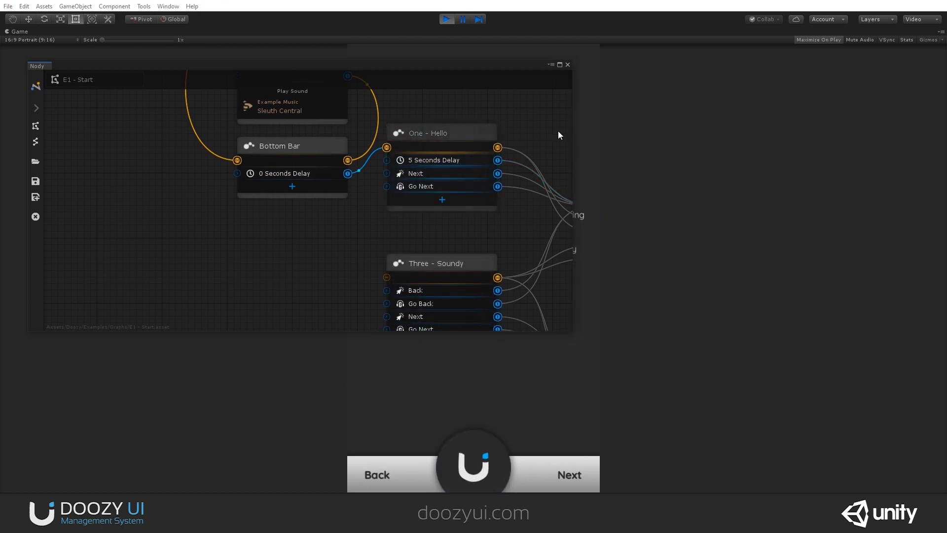
{"action": "left_click_drag", "start_coordinate": [572, 127], "coordinate": [817, 147]}
{"action": "middle_click_drag", "start_coordinate": [528, 216], "coordinate": [492, 197]}
{"action": "left_click_drag", "start_coordinate": [428, 64], "coordinate": [439, 49]}
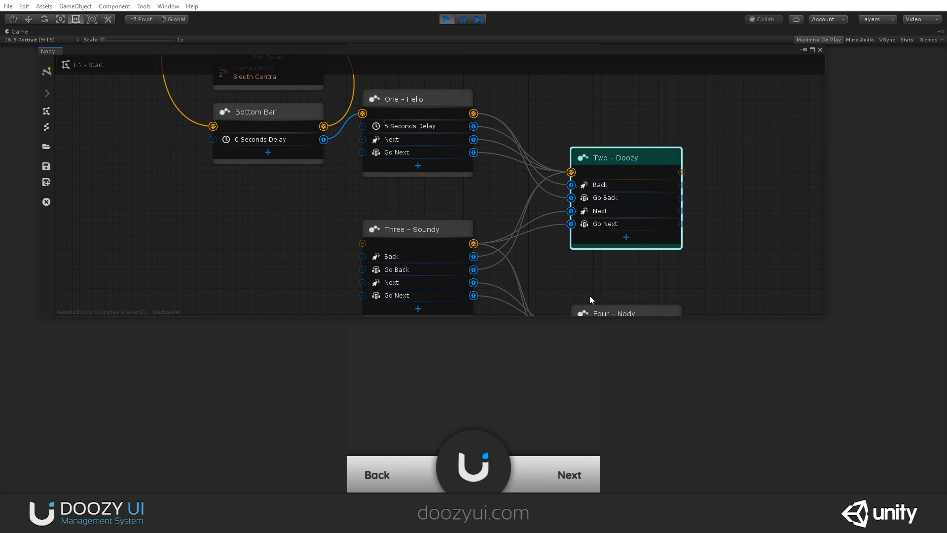
{"action": "scroll", "coordinate": [595, 189], "scroll_direction": "up", "scroll_amount": 3}
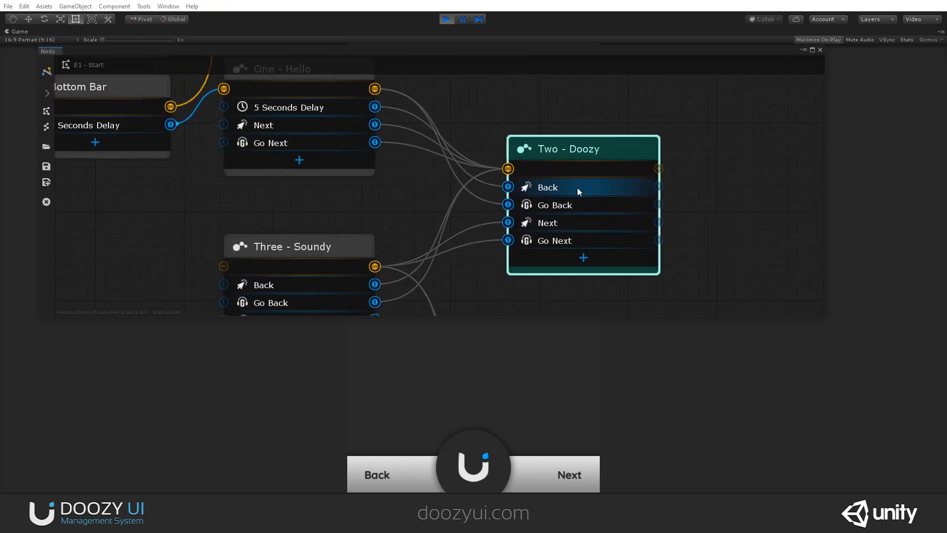
{"action": "middle_click_drag", "start_coordinate": [421, 139], "coordinate": [441, 165]}
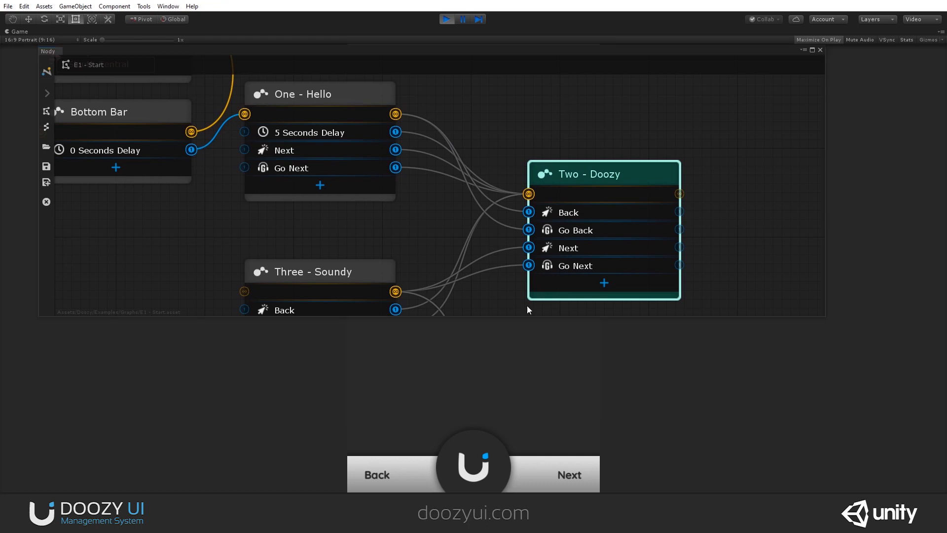
Test going back from the Doozy page to the Hello page using the back command and the game's Back button
{"action": "left_click", "coordinate": [519, 365]}
{"action": "key", "text": "Escape"}
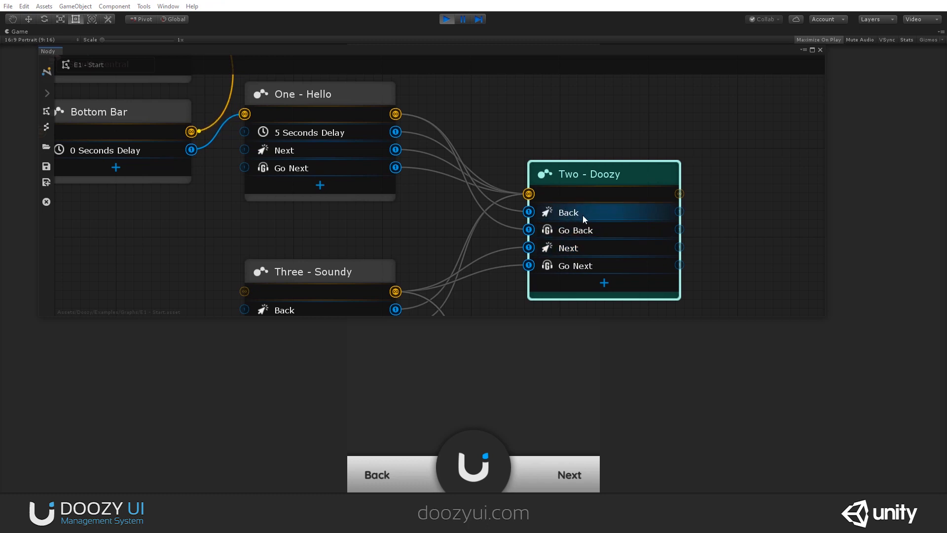
{"action": "left_click", "coordinate": [380, 481]}
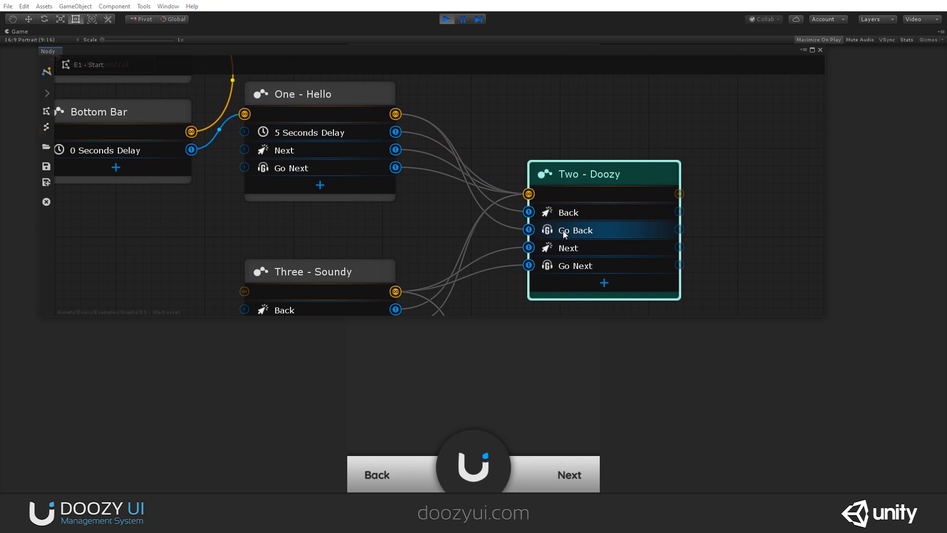
{"action": "scroll", "coordinate": [541, 232], "scroll_direction": "up", "scroll_amount": 2}
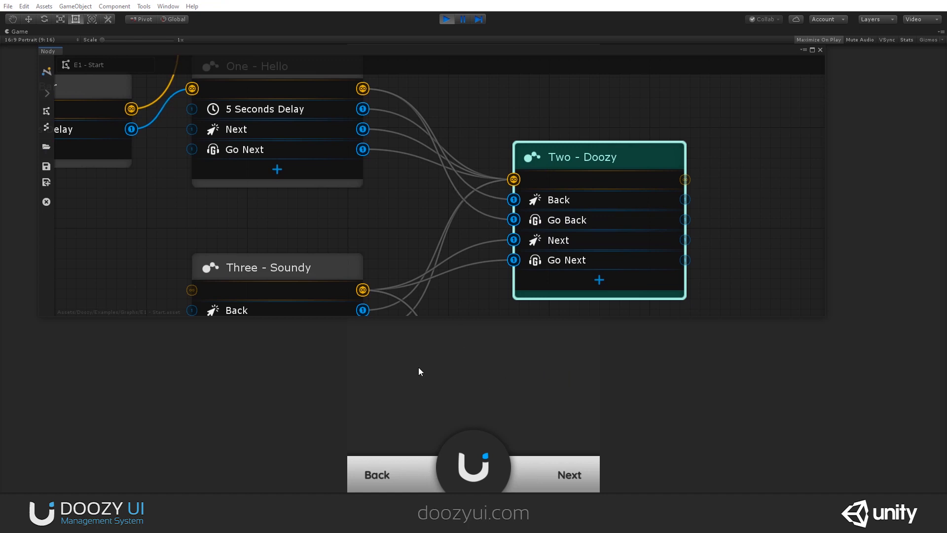
{"action": "key", "text": "Escape"}
{"action": "key", "text": "Escape"}
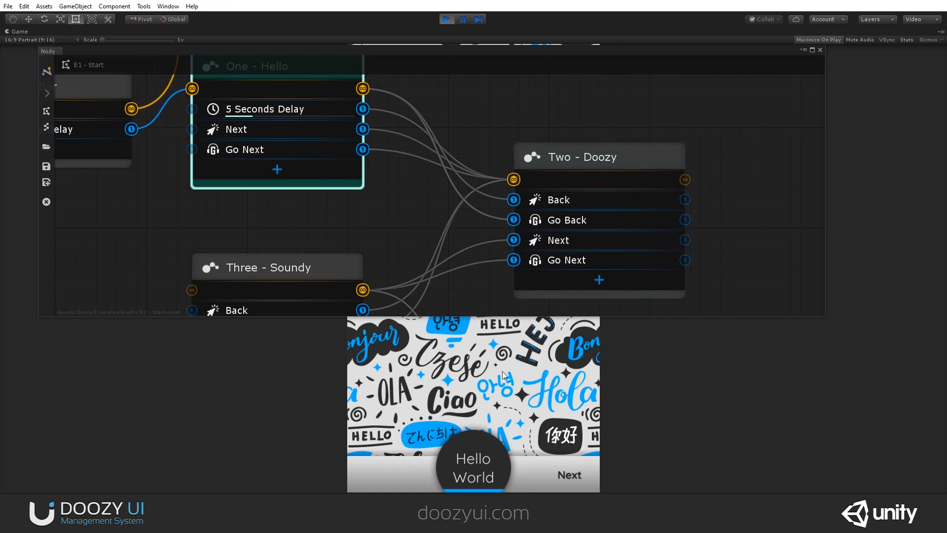
Swipe forward from the Hello page to the Doozy page and examine the connections around the Three - Soundy node
{"action": "left_click_drag", "start_coordinate": [554, 369], "coordinate": [375, 362]}
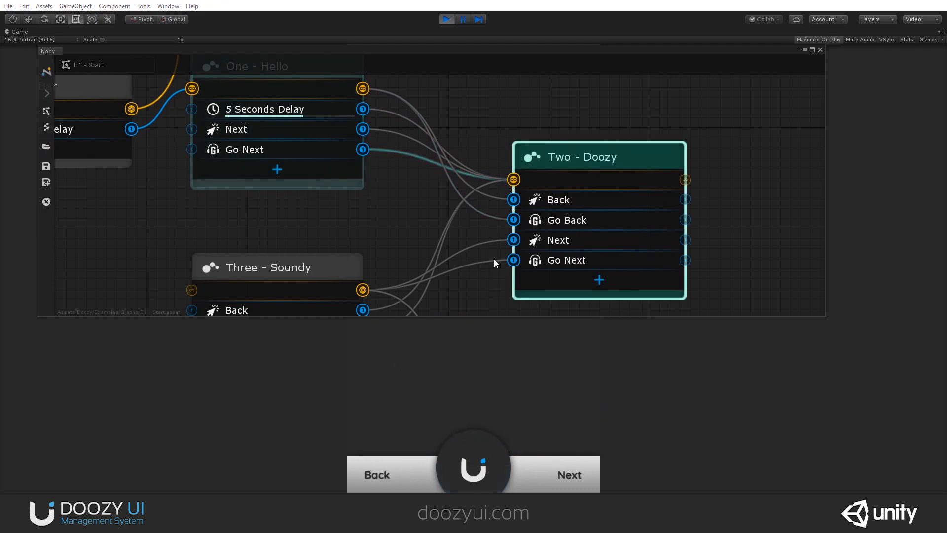
{"action": "scroll", "coordinate": [471, 264], "scroll_direction": "down", "scroll_amount": 3}
{"action": "middle_click_drag", "start_coordinate": [459, 304], "coordinate": [465, 203]}
{"action": "scroll", "coordinate": [469, 202], "scroll_direction": "up", "scroll_amount": 2}
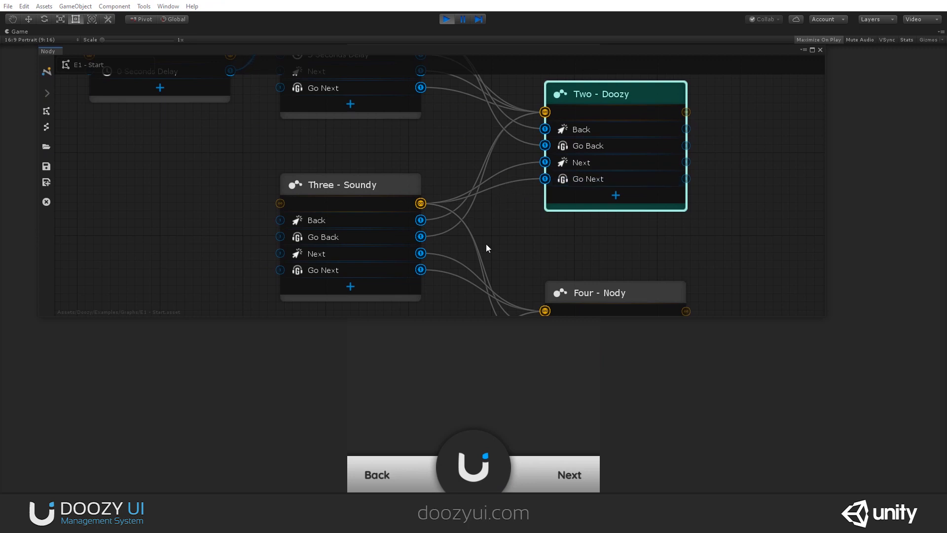
{"action": "middle_click_drag", "start_coordinate": [469, 231], "coordinate": [459, 192]}
{"action": "scroll", "coordinate": [576, 168], "scroll_direction": "down", "scroll_amount": 2}
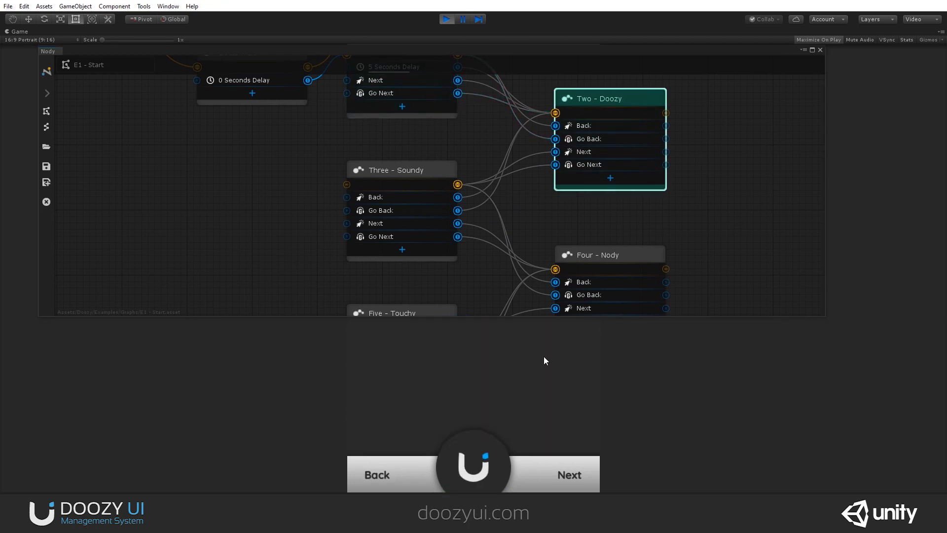
Swipe forward through the Soundy, Nody and Touchy pages while following the active node in the graph
{"action": "left_click_drag", "start_coordinate": [564, 364], "coordinate": [332, 364]}
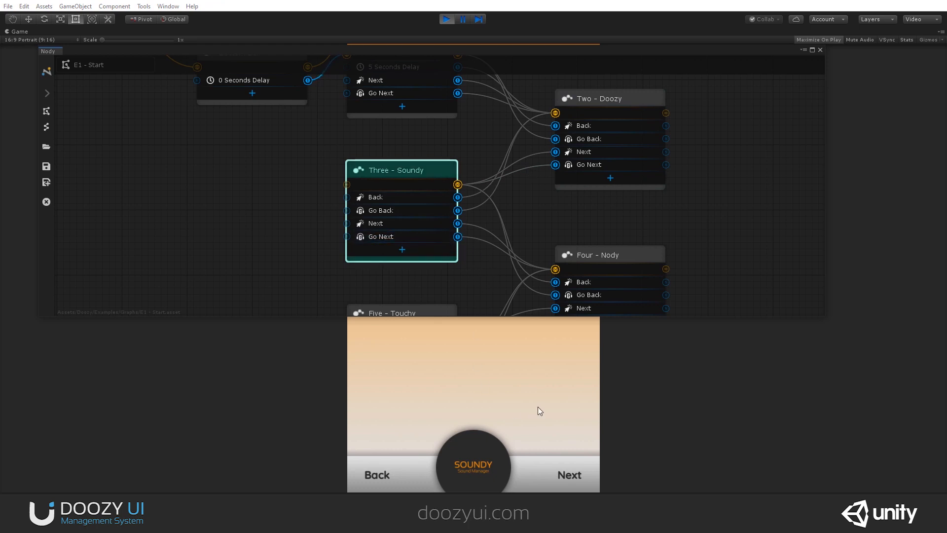
{"action": "left_click_drag", "start_coordinate": [538, 406], "coordinate": [379, 398]}
{"action": "middle_click_drag", "start_coordinate": [517, 245], "coordinate": [533, 143]}
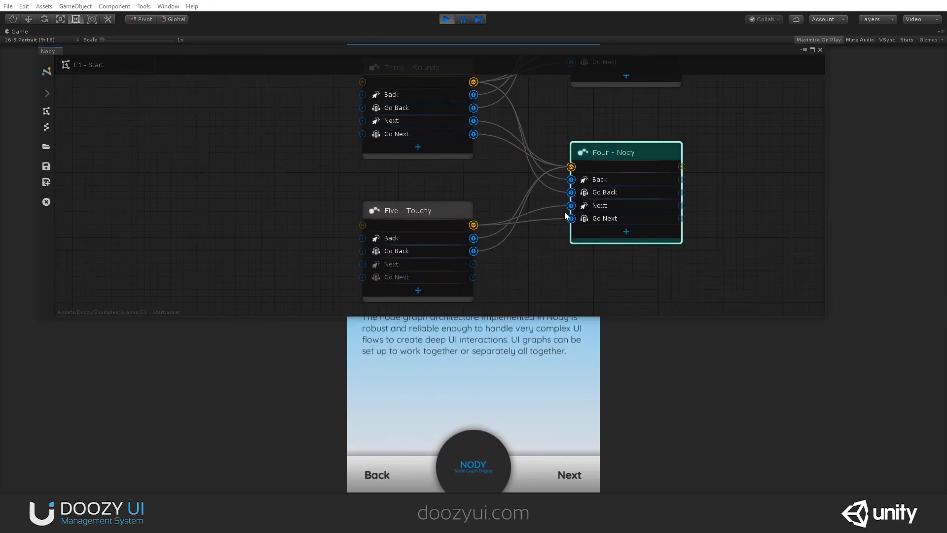
{"action": "left_click_drag", "start_coordinate": [534, 381], "coordinate": [338, 374]}
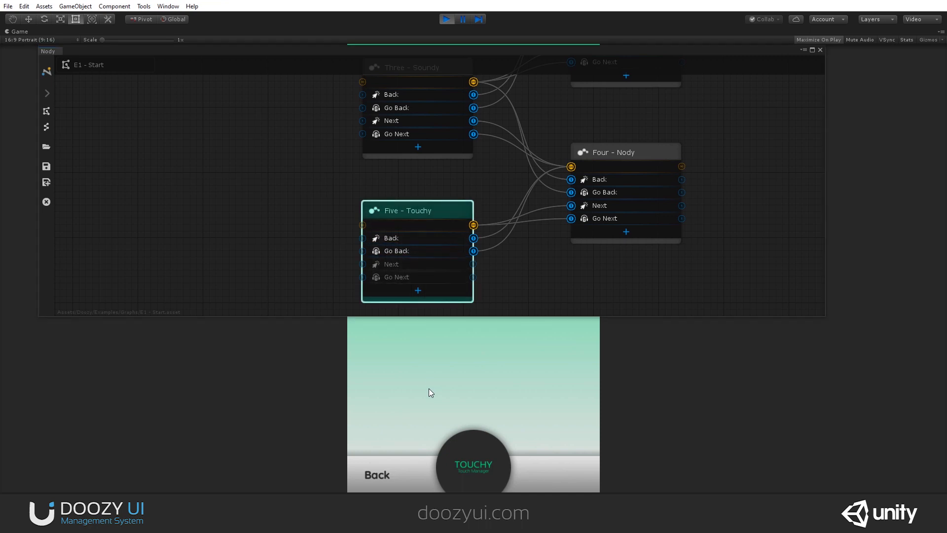
Test stepping back from the Touchy page to the Doozy page with the back command and Back button, including one forward swipe, and stop play mode
{"action": "key", "text": "Escape"}
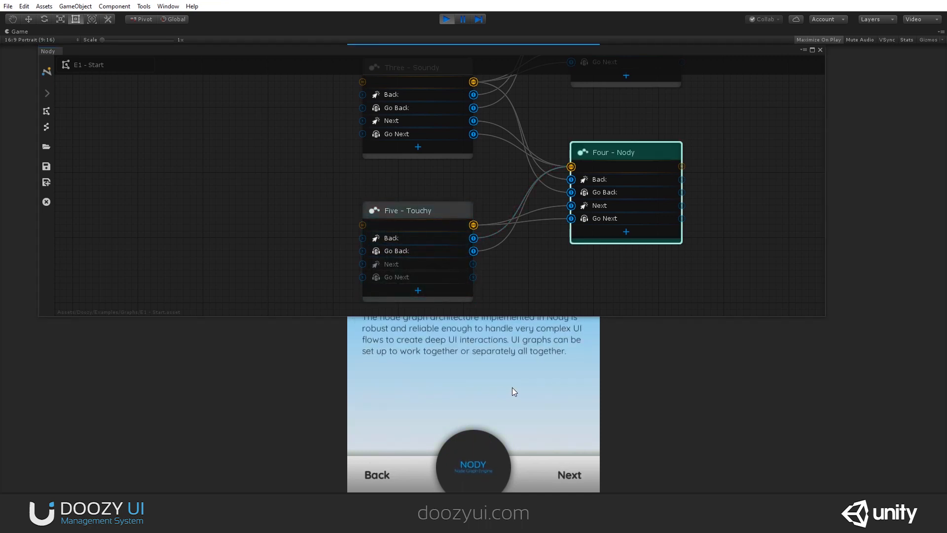
{"action": "left_click_drag", "start_coordinate": [511, 387], "coordinate": [324, 386]}
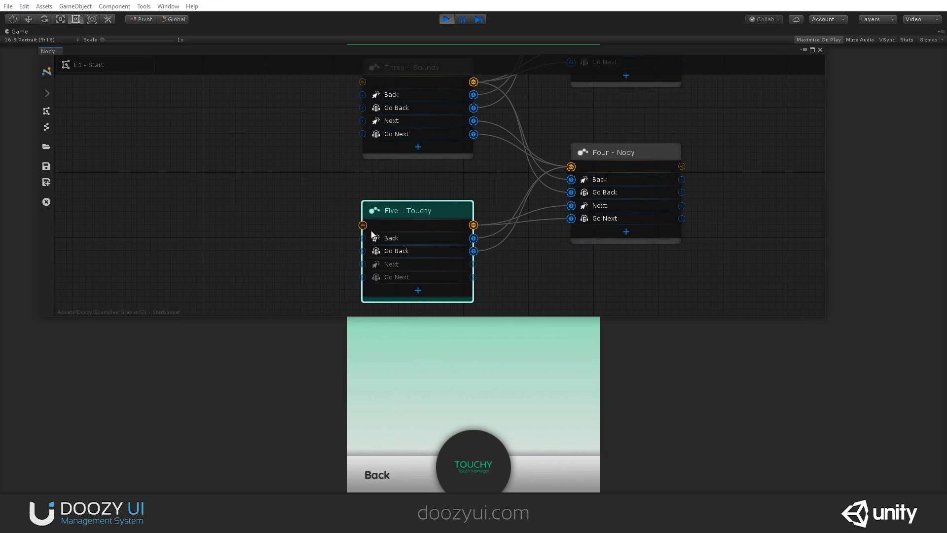
{"action": "left_click", "coordinate": [376, 480]}
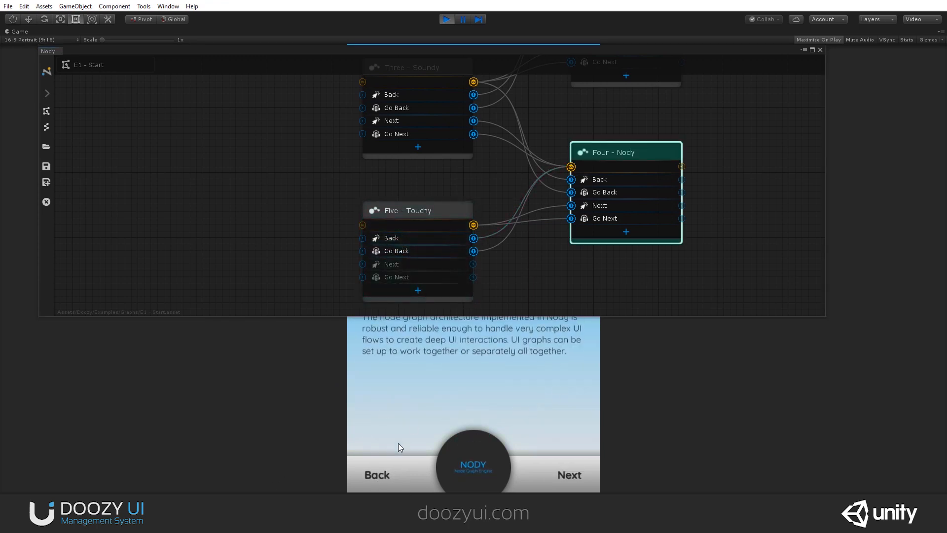
{"action": "left_click", "coordinate": [364, 478]}
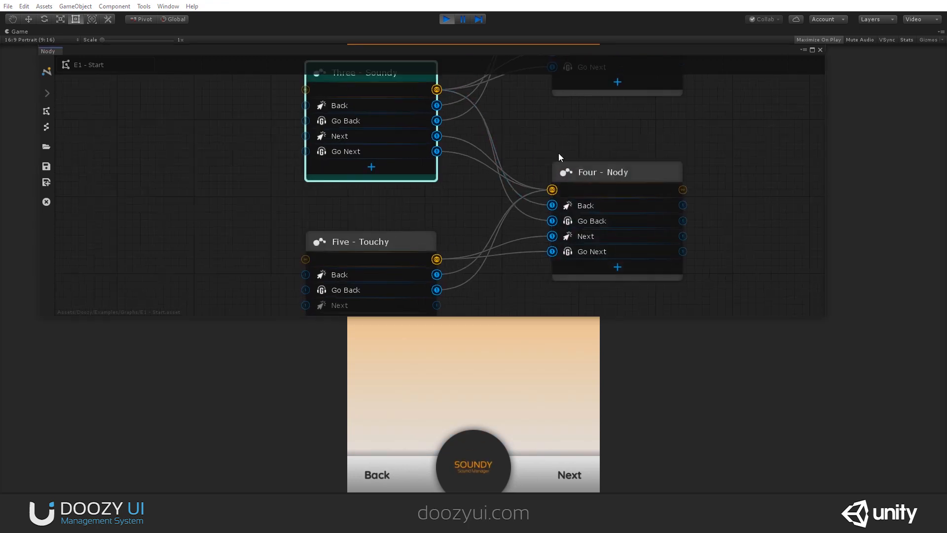
{"action": "left_click", "coordinate": [400, 478]}
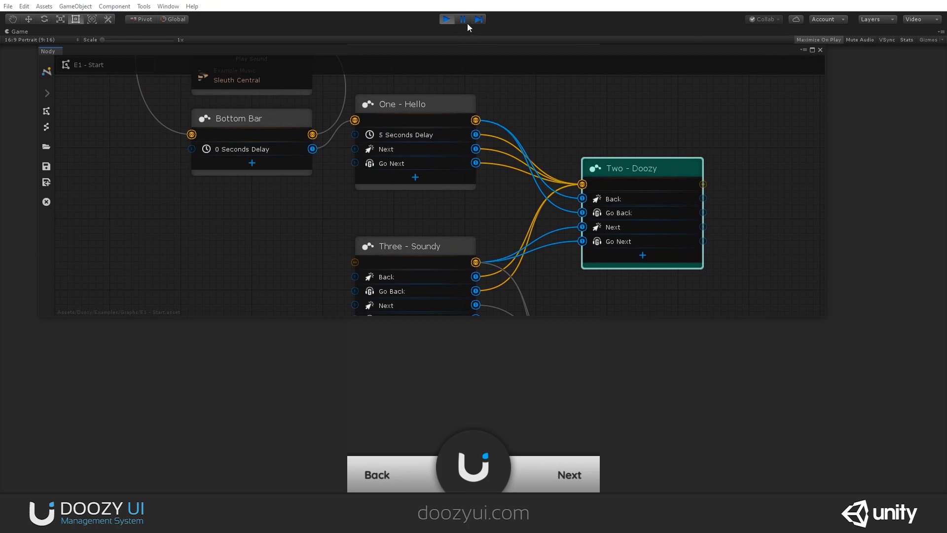
{"action": "left_click", "coordinate": [449, 20]}
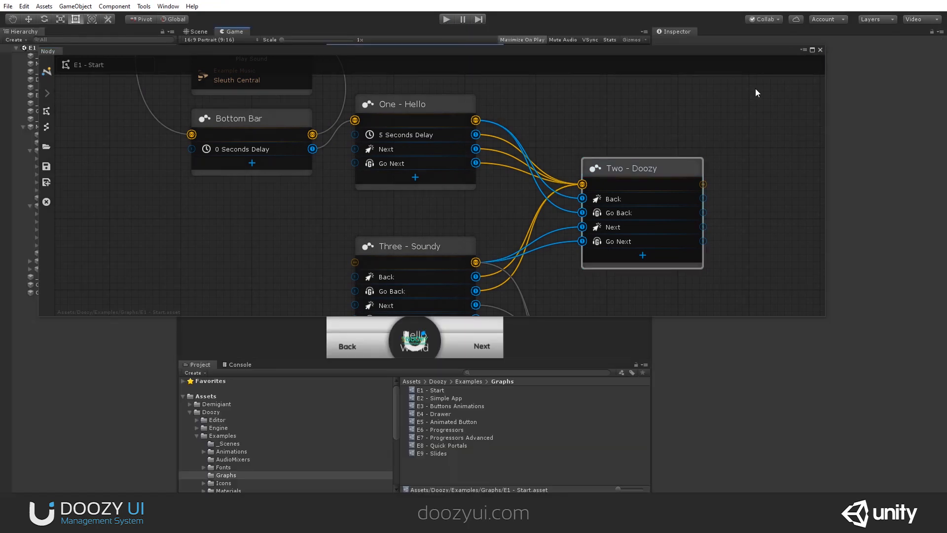
Narrow the graph window and examine the Two - Doozy node's connections and its enter and exit UIView settings
{"action": "left_click_drag", "start_coordinate": [825, 116], "coordinate": [630, 148]}
{"action": "middle_click_drag", "start_coordinate": [496, 214], "coordinate": [304, 184]}
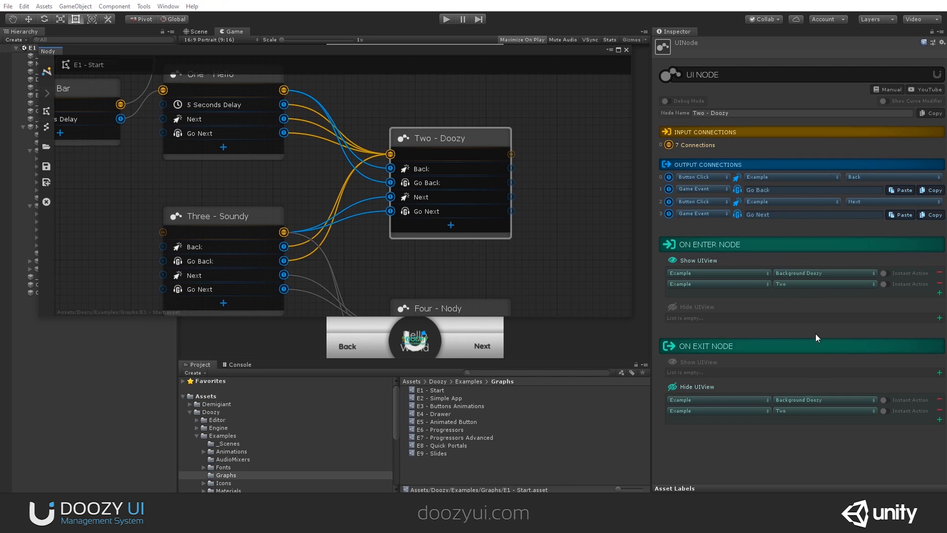
{"action": "left_click_drag", "start_coordinate": [571, 54], "coordinate": [589, 123]}
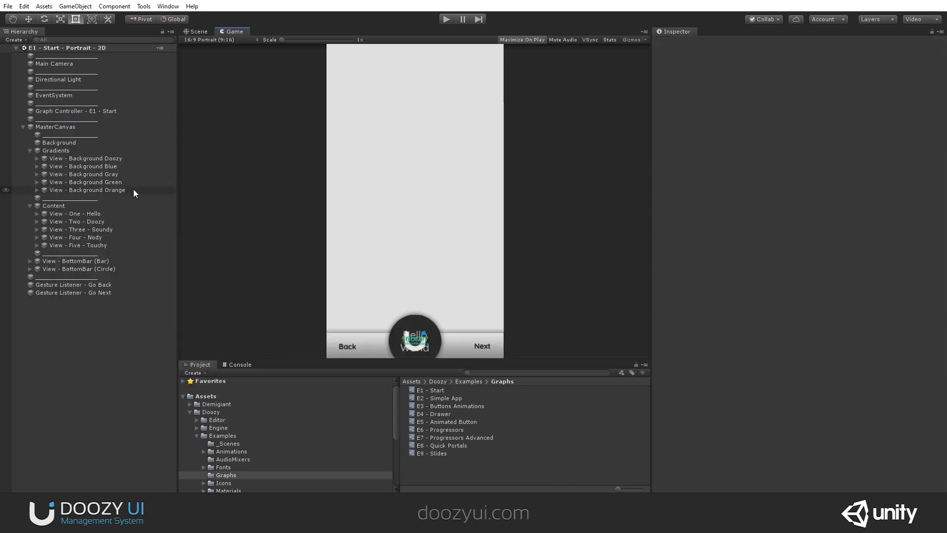
Open the E1 - Start graph, reconnect the Start node's output to the Sound Node's input, and close the graph window
{"action": "double_click", "coordinate": [431, 390]}
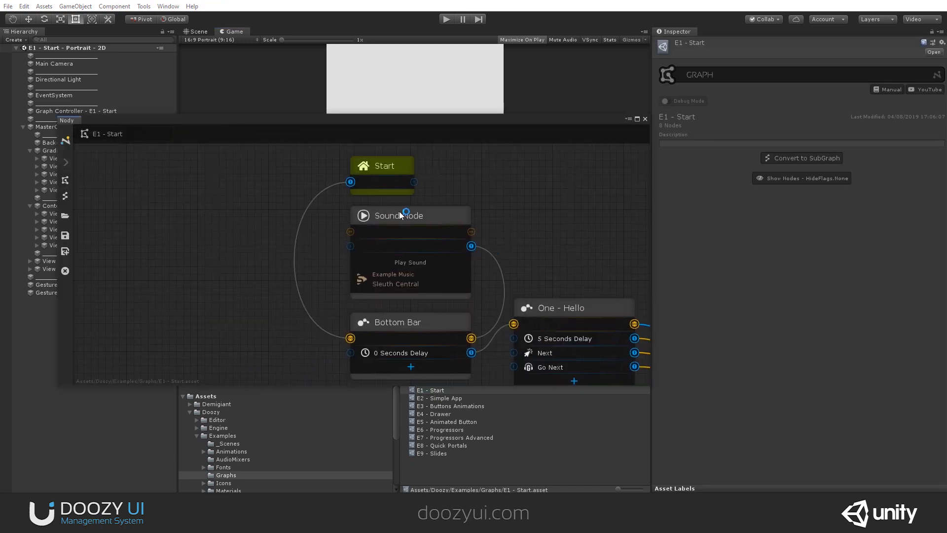
{"action": "left_click_drag", "start_coordinate": [375, 191], "coordinate": [350, 231]}
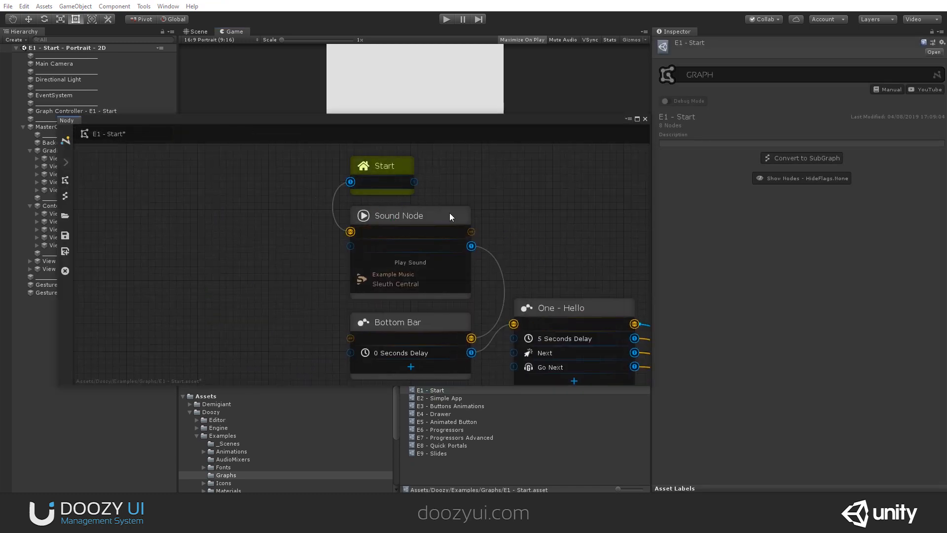
{"action": "left_click", "coordinate": [645, 119]}
Run the scene, go from the Hello page to the Doozy page, and stop play mode
{"action": "left_click", "coordinate": [446, 19]}
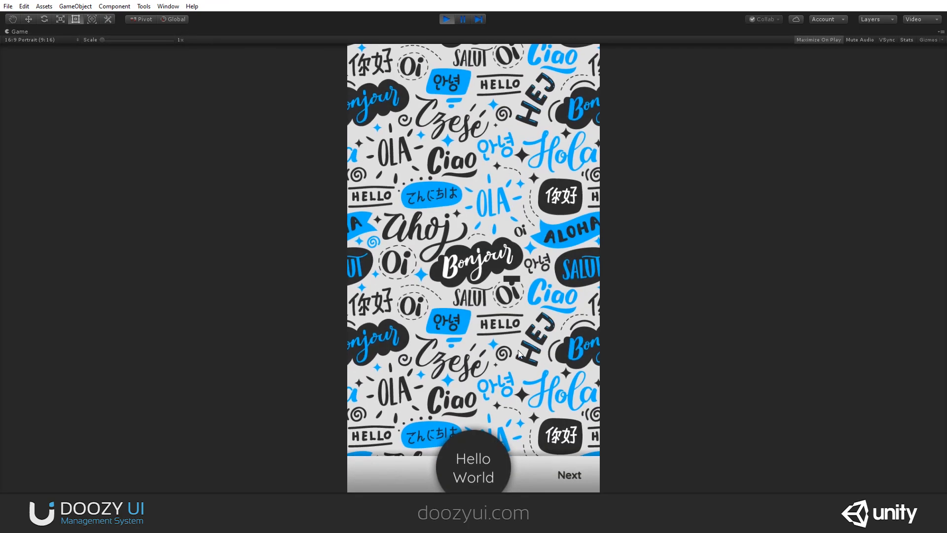
{"action": "left_click", "coordinate": [567, 477]}
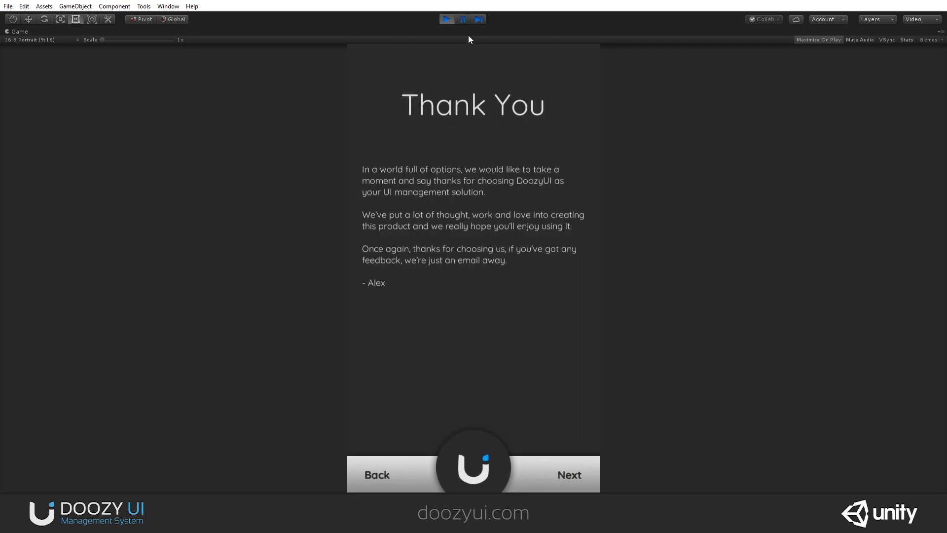
{"action": "left_click", "coordinate": [446, 19]}
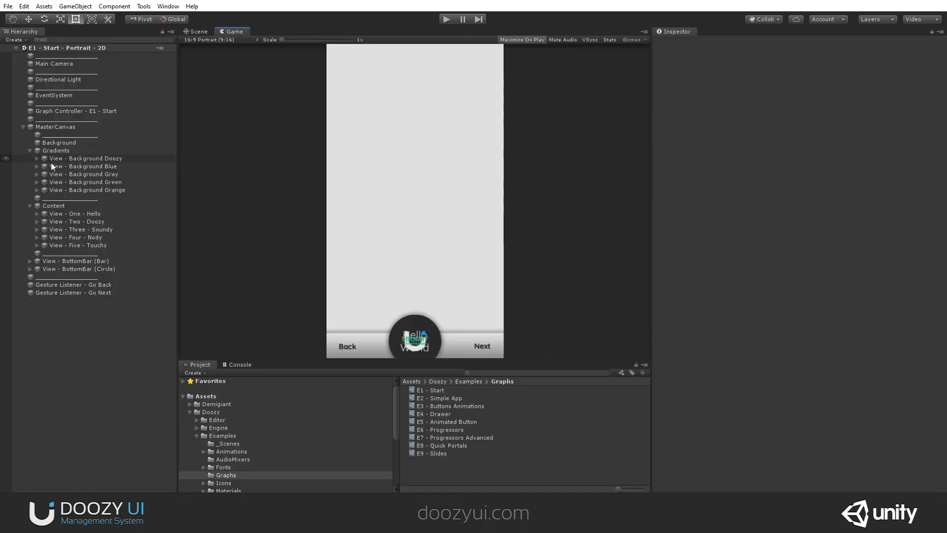
Examine the Show View and Hide View fade animations of View - Background Doozy
{"action": "left_click", "coordinate": [51, 158]}
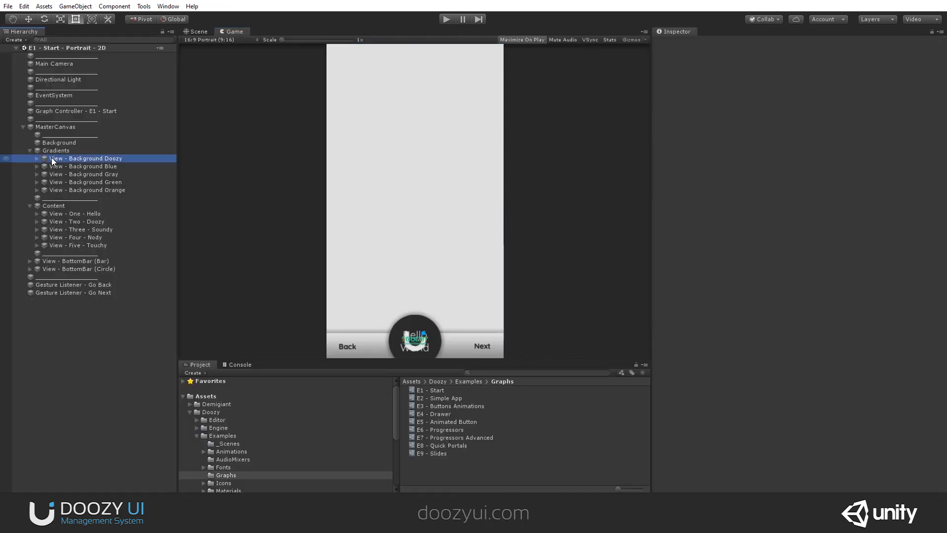
{"action": "scroll", "coordinate": [723, 336], "scroll_direction": "down", "scroll_amount": 3}
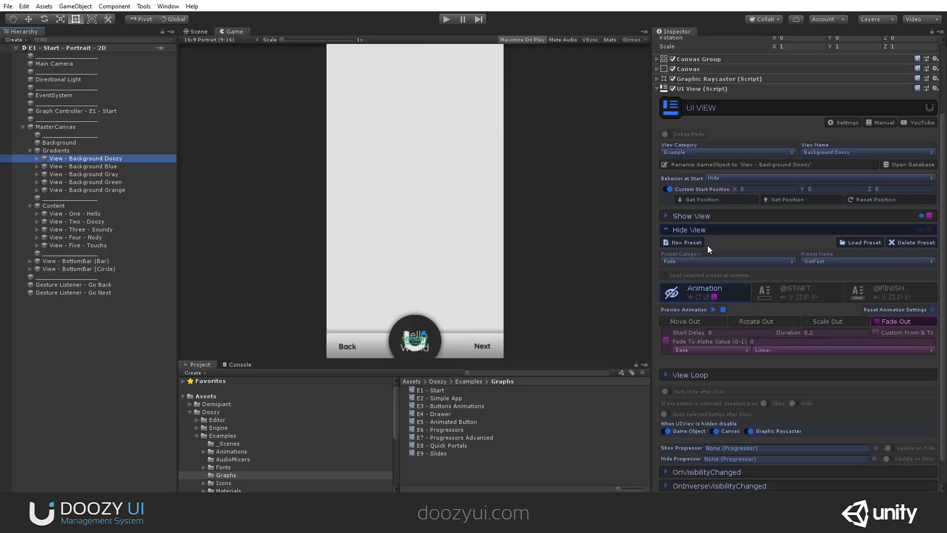
{"action": "left_click", "coordinate": [693, 216]}
{"action": "scroll", "coordinate": [704, 256], "scroll_direction": "down", "scroll_amount": 3}
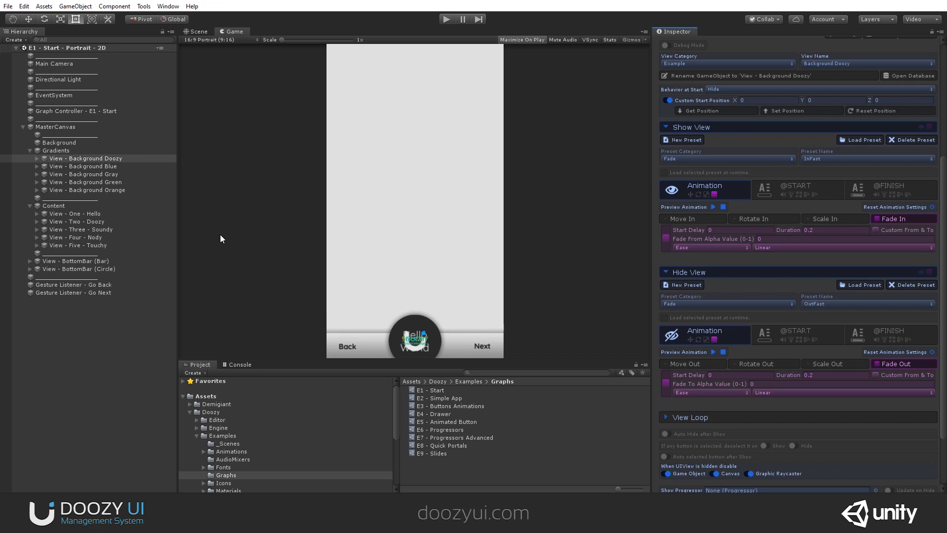
Load the Fade / Pop preset into the Show View of View - One - Hello and reset its animation settings
{"action": "left_click", "coordinate": [62, 213]}
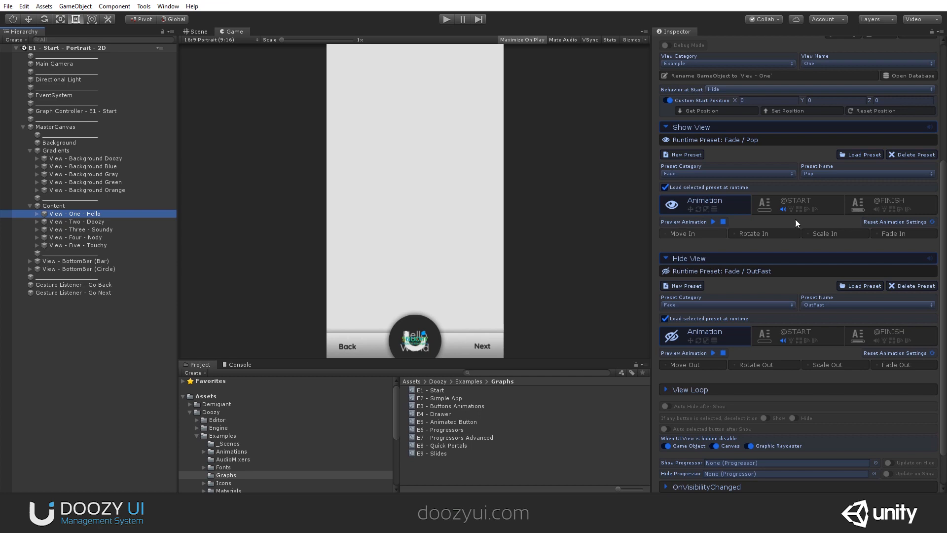
{"action": "left_click", "coordinate": [864, 153]}
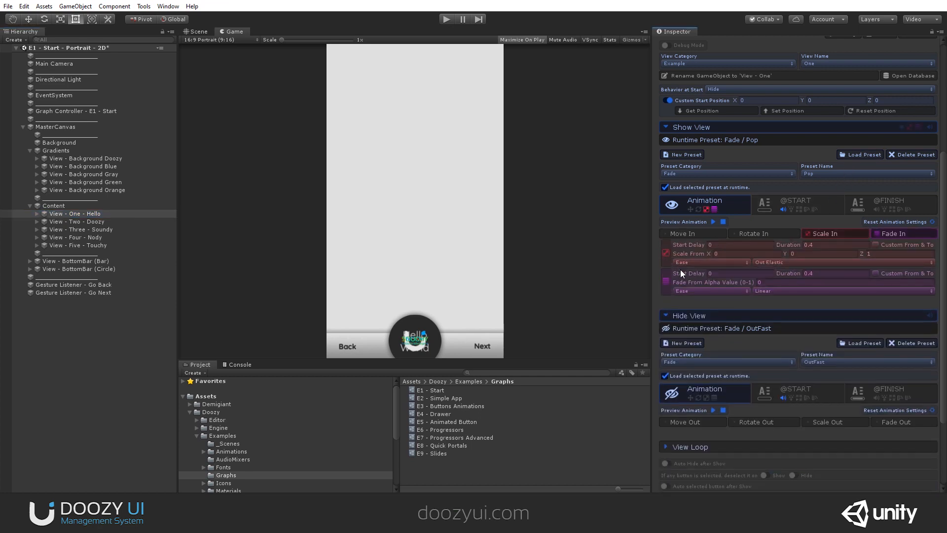
{"action": "left_click", "coordinate": [930, 221]}
Check the runtime presets of the Two to Five content views, and collapse the Show View and Hide View sections
{"action": "left_click", "coordinate": [107, 224]}
{"action": "left_click", "coordinate": [105, 232]}
{"action": "left_click", "coordinate": [104, 238]}
{"action": "left_click", "coordinate": [102, 242]}
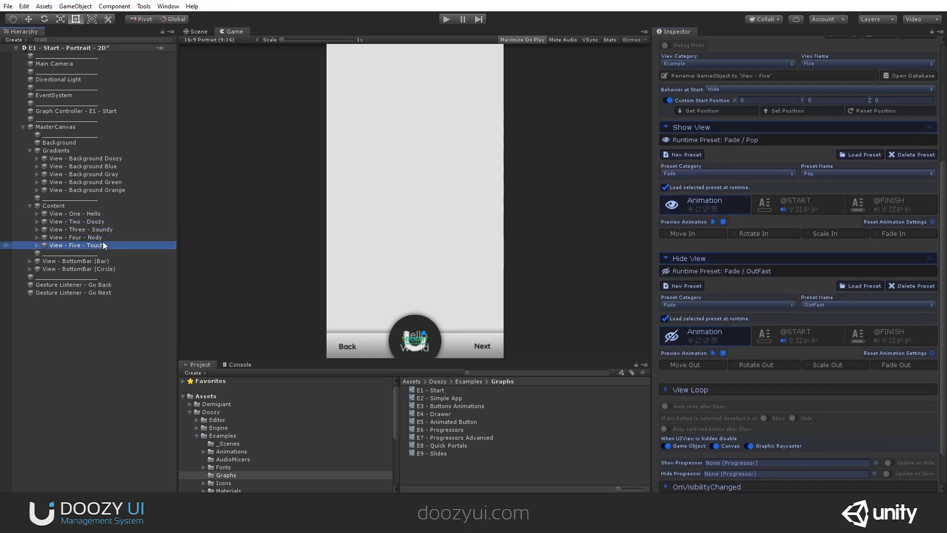
{"action": "left_click", "coordinate": [685, 129]}
{"action": "left_click", "coordinate": [689, 214]}
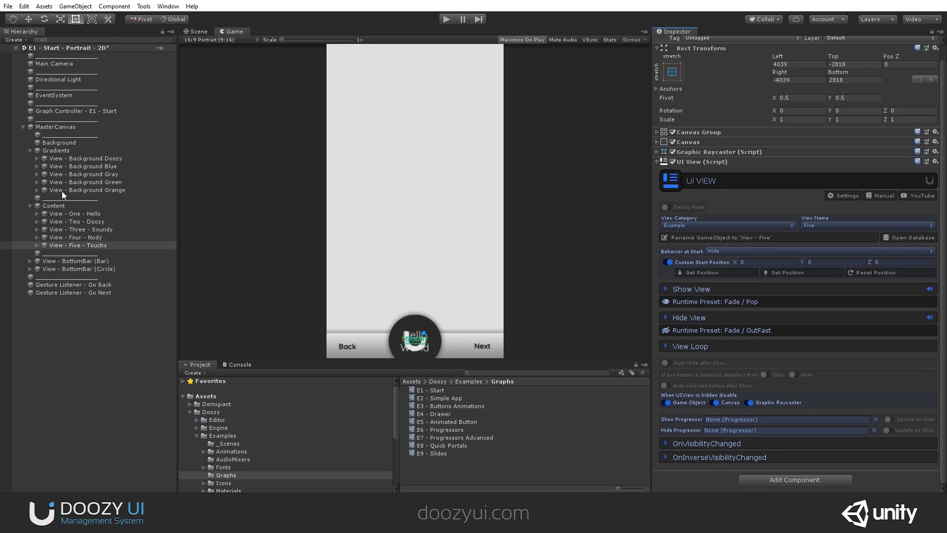
Inspect the UIView settings of View - BottomBar (Bar) and View - BottomBar (Circle)
{"action": "left_click", "coordinate": [65, 262]}
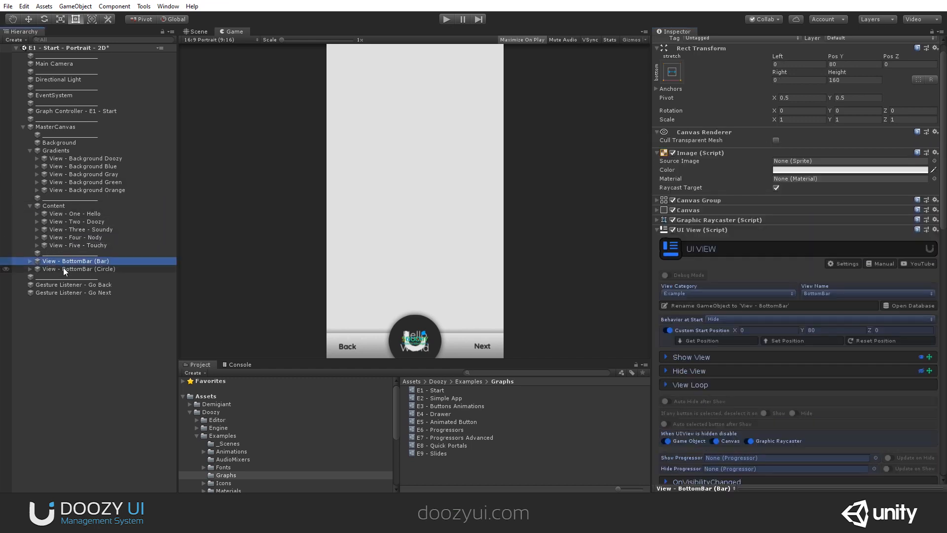
{"action": "left_click", "coordinate": [63, 269]}
{"action": "left_click", "coordinate": [422, 186]}
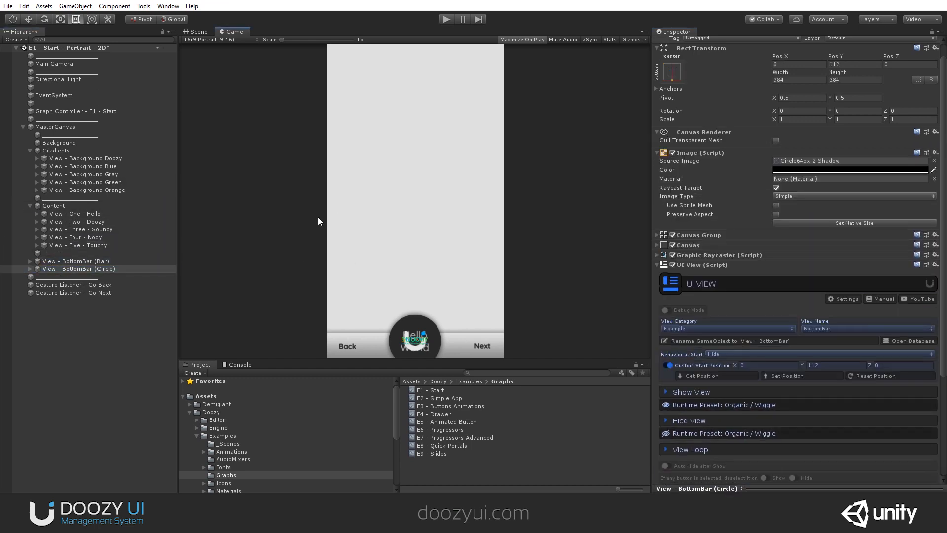
Expand the bottom bar circle's Color object and inspect its View - One - Hello World and View - Four - Nody children
{"action": "left_click", "coordinate": [30, 268]}
{"action": "left_click", "coordinate": [32, 277]}
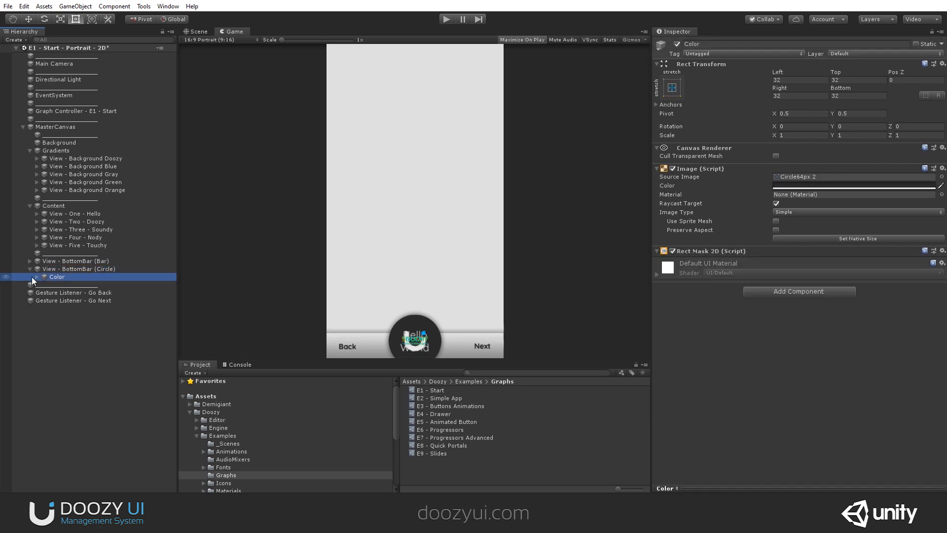
{"action": "left_click", "coordinate": [36, 277]}
{"action": "left_click", "coordinate": [81, 284]}
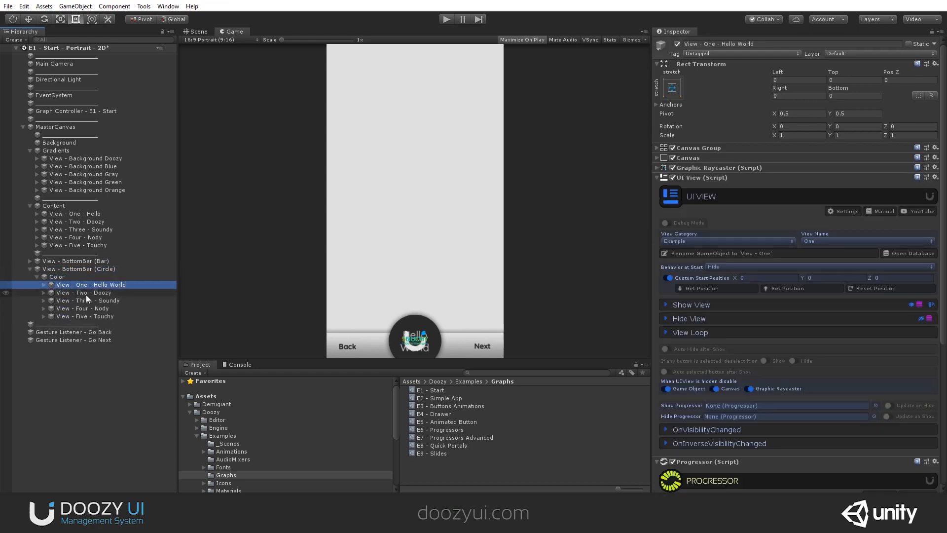
{"action": "left_click", "coordinate": [82, 309]}
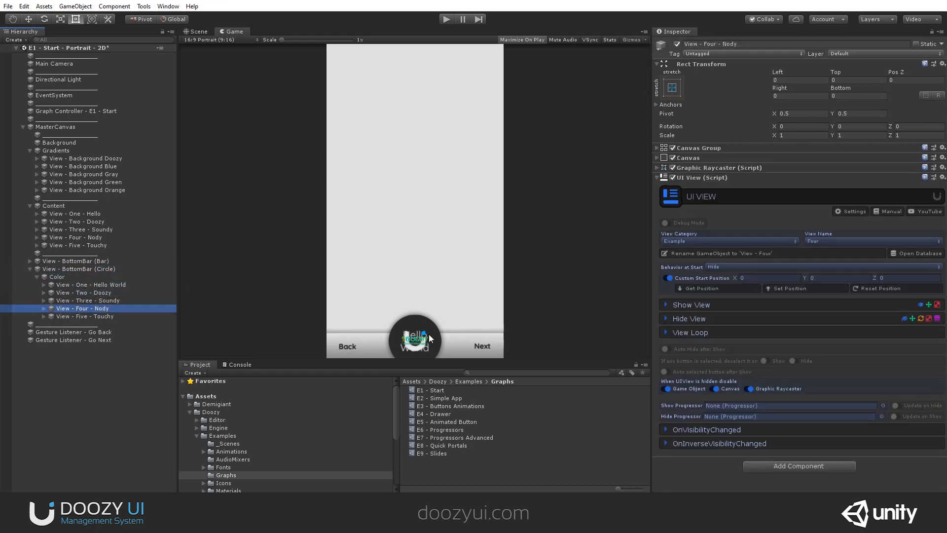
Examine the bottom bar circle and its overlapping logos in the Scene view, and inspect the Color object's Rect Mask 2D
{"action": "scroll", "coordinate": [424, 341], "scroll_direction": "up", "scroll_amount": 5}
{"action": "scroll", "coordinate": [434, 302], "scroll_direction": "down", "scroll_amount": 5}
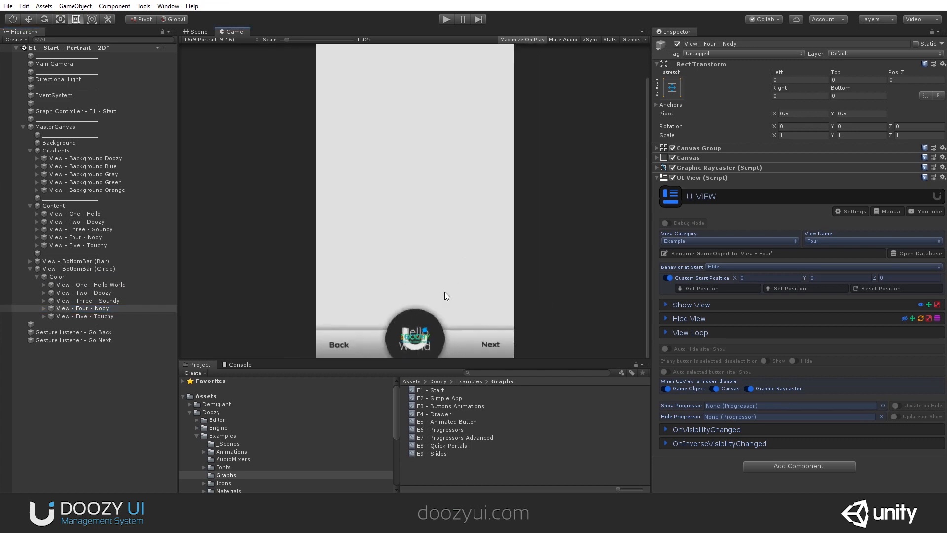
{"action": "left_click", "coordinate": [199, 31]}
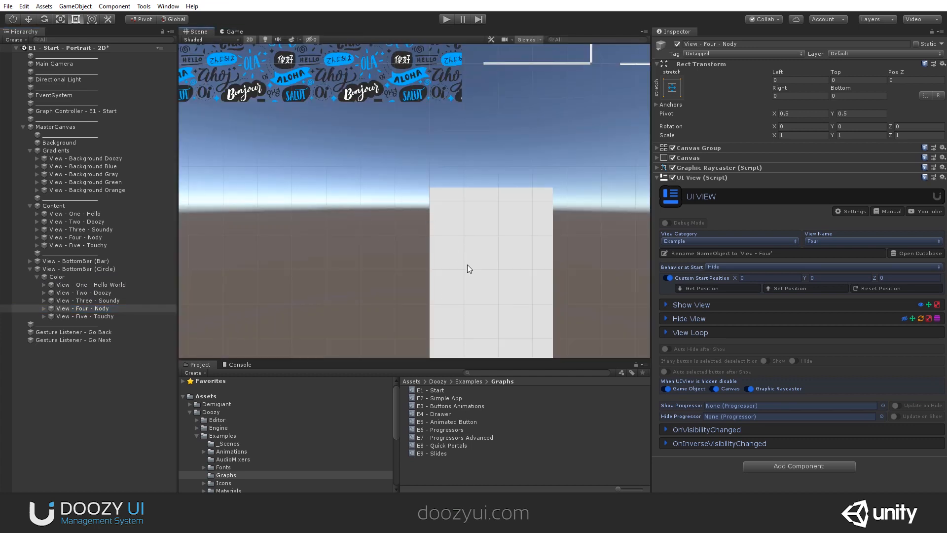
{"action": "middle_click_drag", "start_coordinate": [466, 264], "coordinate": [457, 123]}
{"action": "scroll", "coordinate": [463, 229], "scroll_direction": "up", "scroll_amount": 2}
{"action": "scroll", "coordinate": [462, 226], "scroll_direction": "up", "scroll_amount": 3}
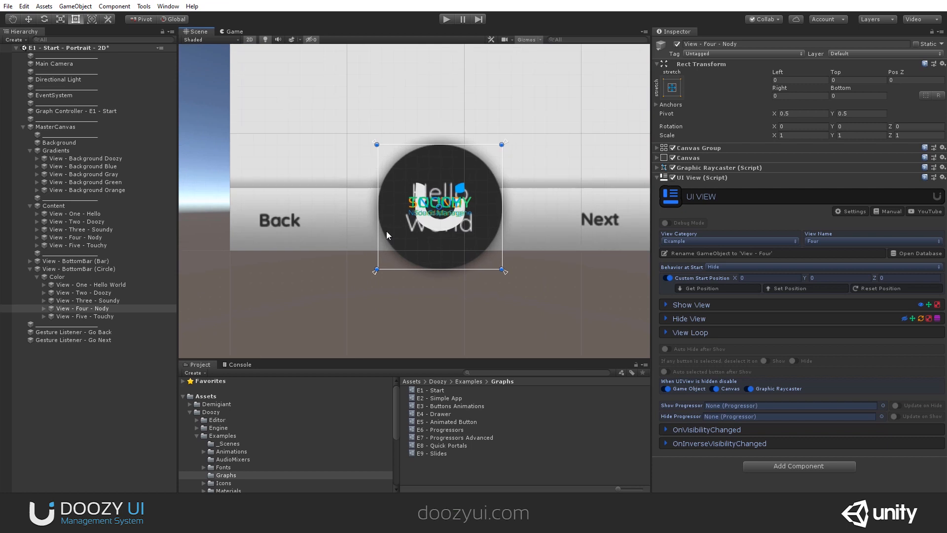
{"action": "left_click", "coordinate": [436, 208]}
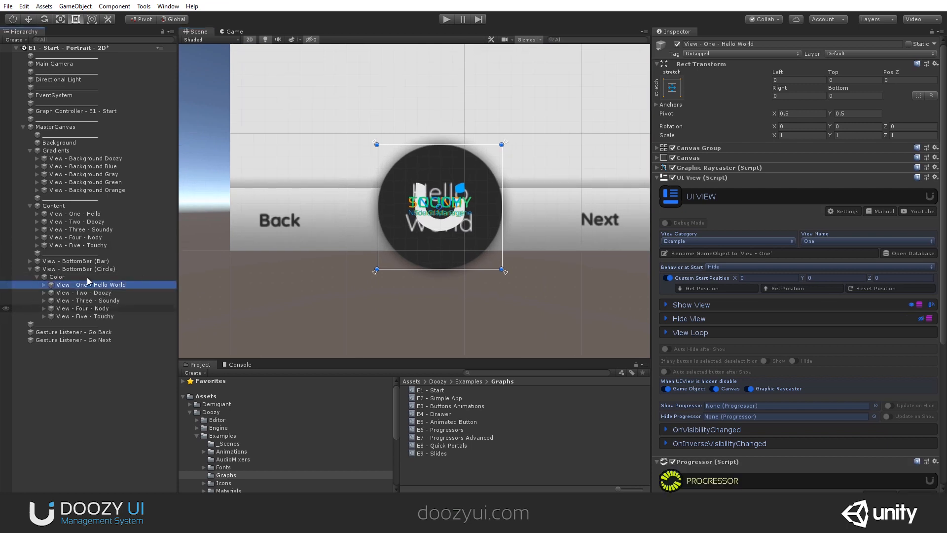
{"action": "left_click", "coordinate": [73, 276]}
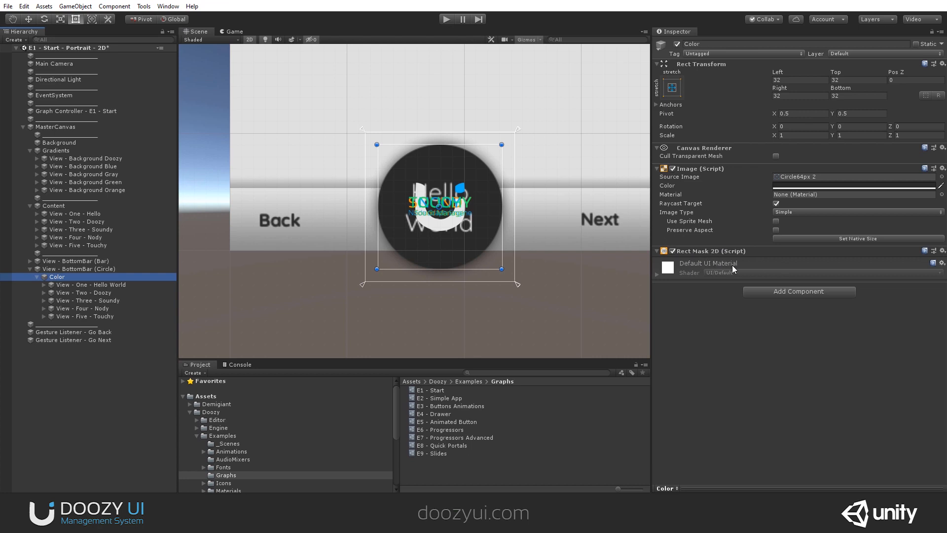
Run the scene, advance from the Doozy page to the Touchy page while watching the circle's logo animations, and stop play mode
{"action": "left_click", "coordinate": [445, 19]}
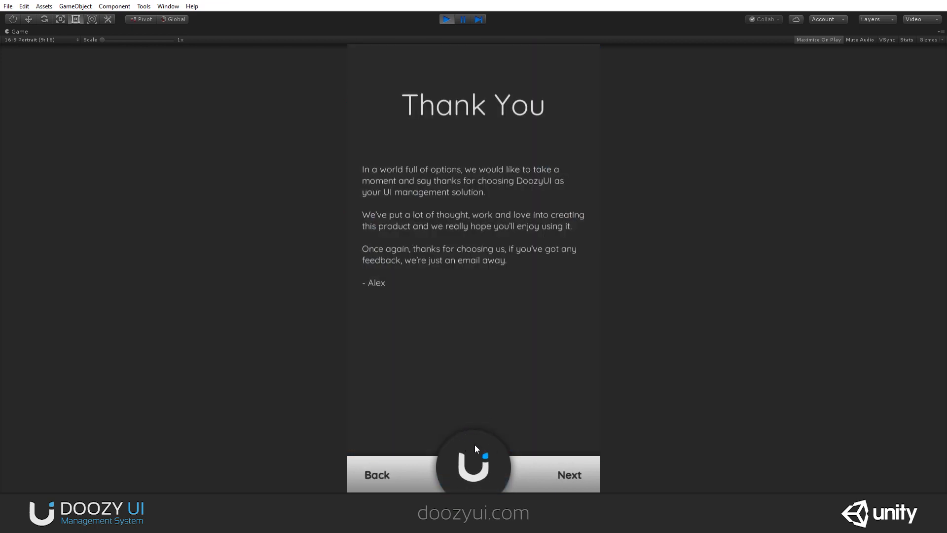
{"action": "left_click", "coordinate": [560, 477]}
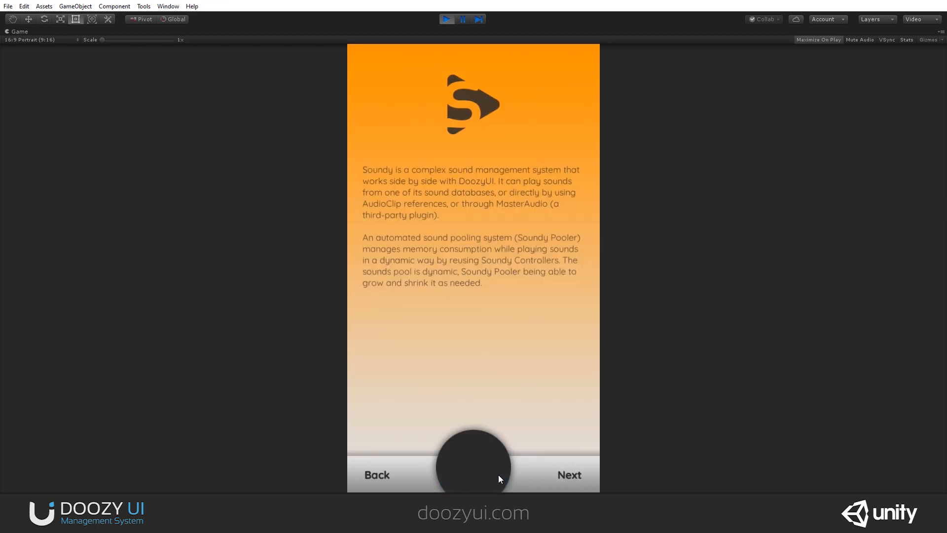
{"action": "left_click", "coordinate": [568, 482]}
{"action": "left_click", "coordinate": [566, 486]}
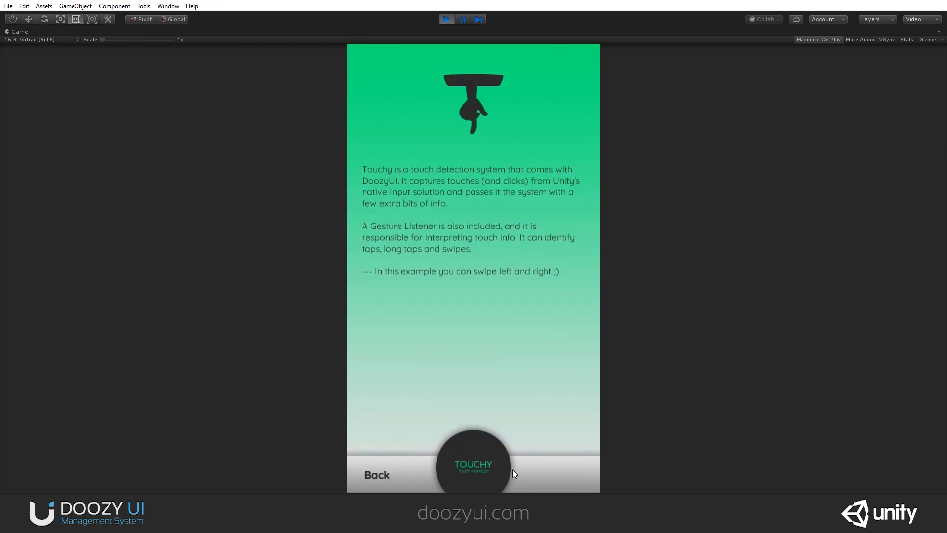
{"action": "left_click", "coordinate": [447, 19]}
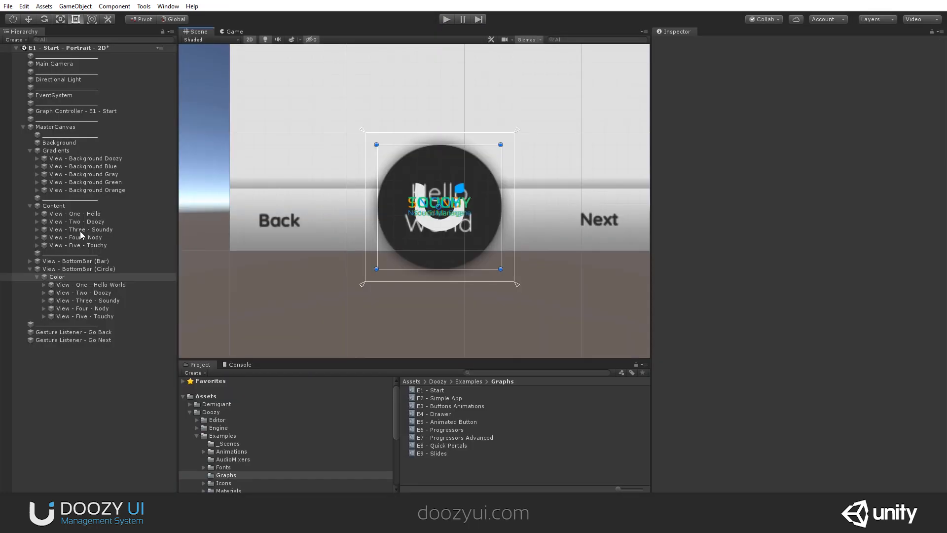
Compare the UIView settings and Scene view placement of the circle's View - One - Hello World with the Content group's View - One - Hello
{"action": "left_click", "coordinate": [74, 284]}
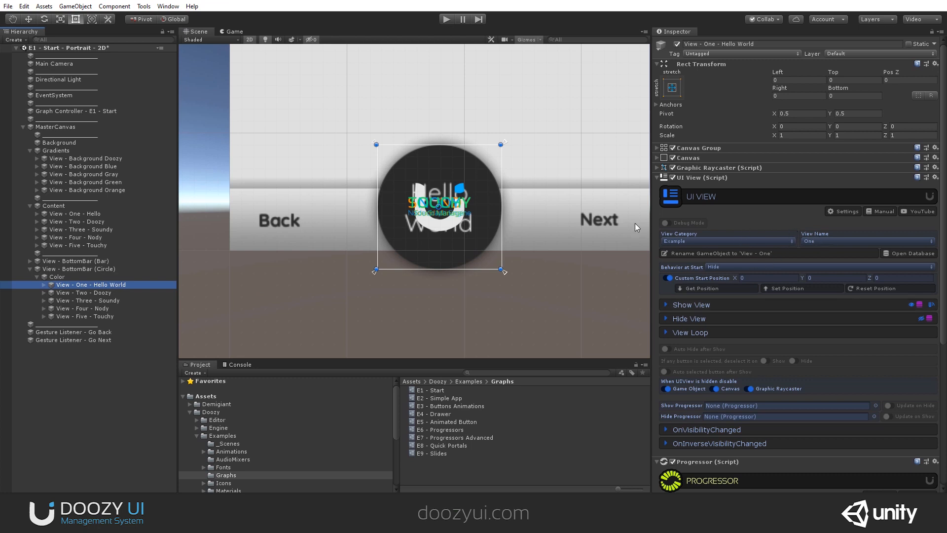
{"action": "left_click", "coordinate": [324, 227]}
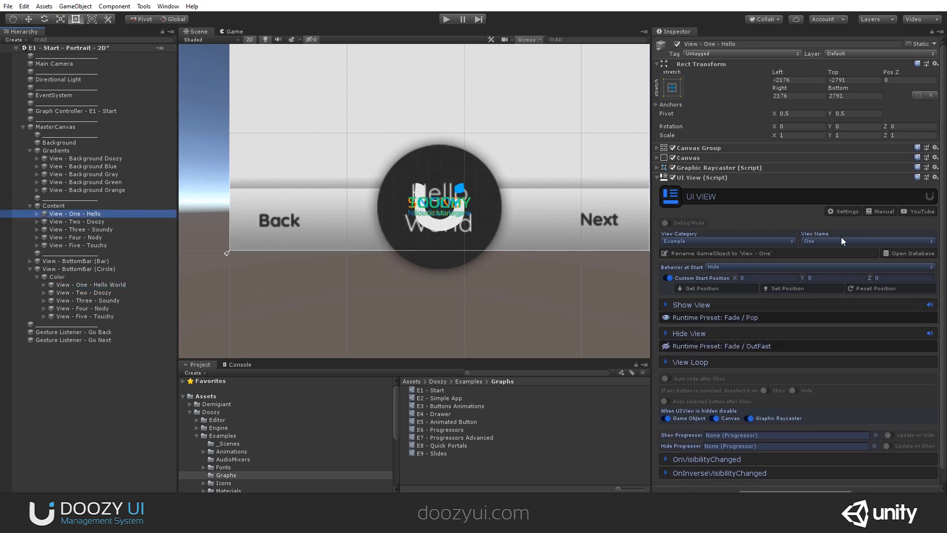
{"action": "key", "text": "f"}
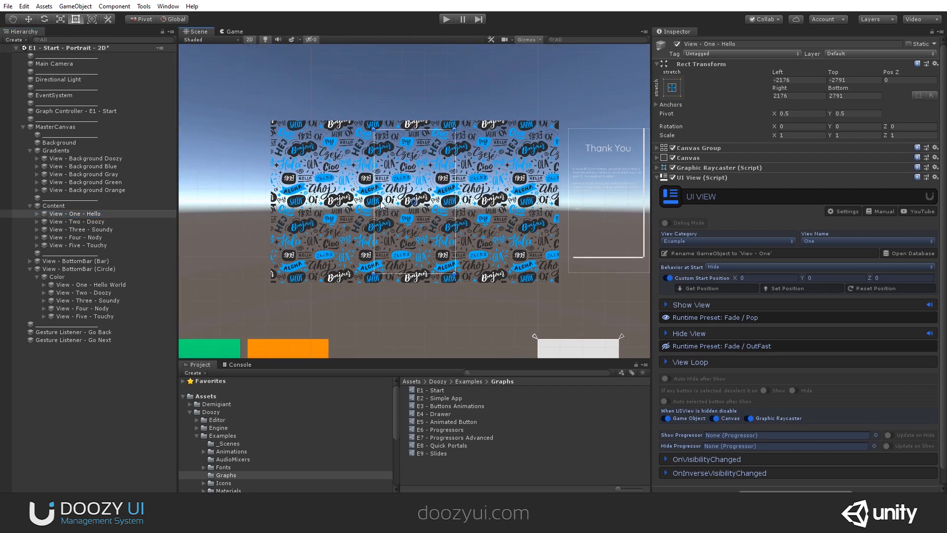
{"action": "left_click", "coordinate": [112, 282]}
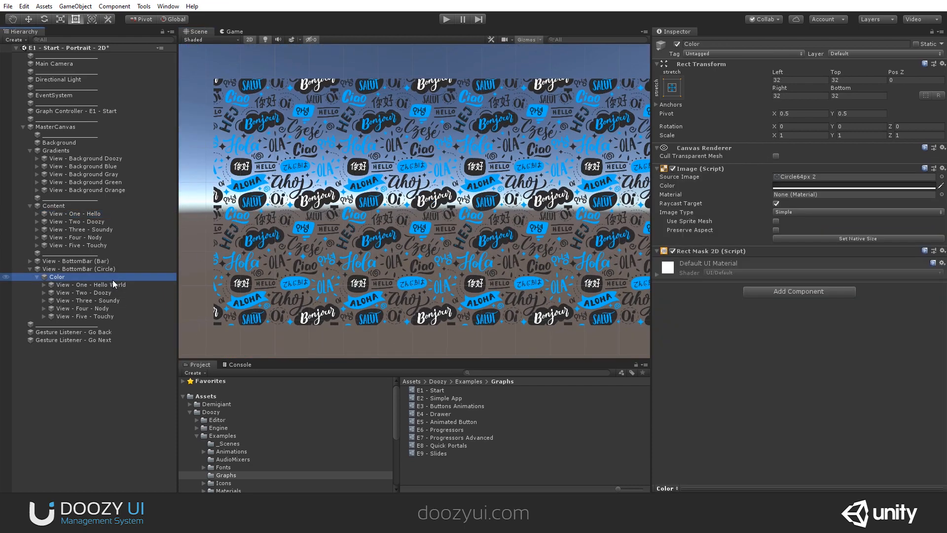
{"action": "key", "text": "f"}
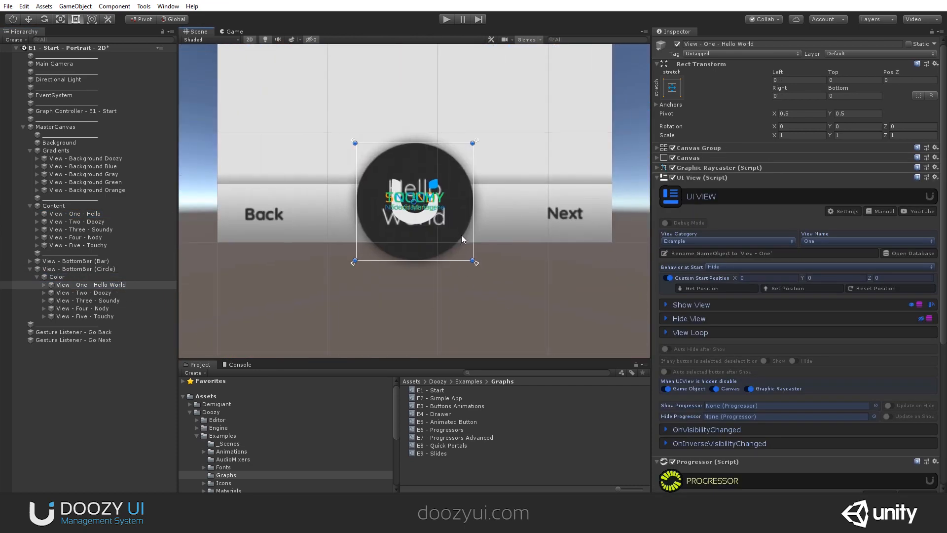
Try moving the circle's View - One - Hello World in the Scene view, and undo the move
{"action": "key", "text": "w"}
{"action": "left_click_drag", "start_coordinate": [417, 196], "coordinate": [452, 240]}
{"action": "key", "text": "ctrl+z"}
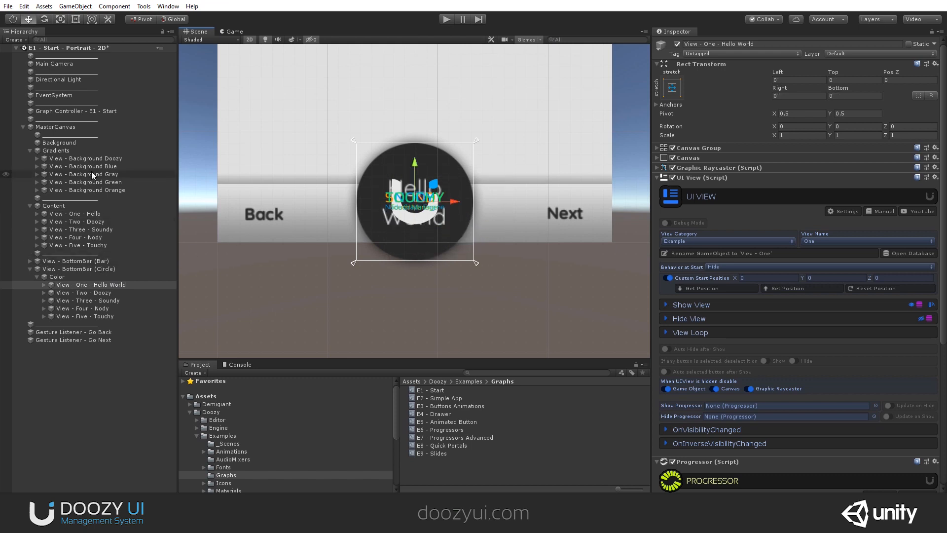
Compare the Content group's View - Two - Doozy with its counterpart in the circle, and try moving the circle's view
{"action": "left_click", "coordinate": [91, 221]}
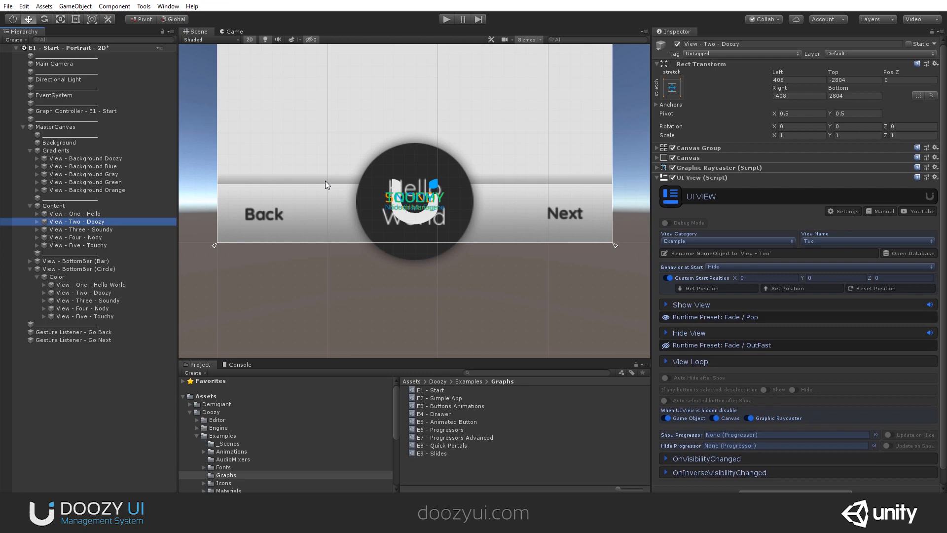
{"action": "key", "text": "f"}
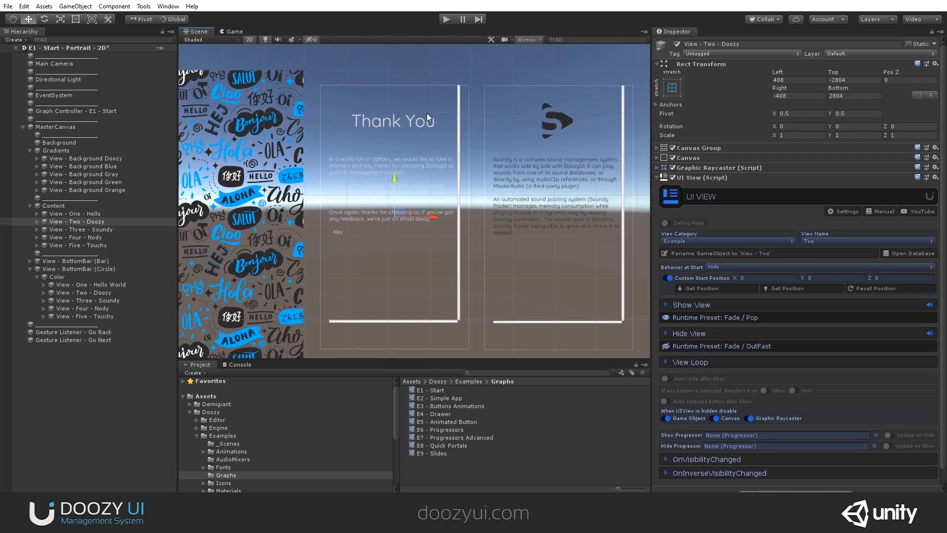
{"action": "left_click", "coordinate": [105, 293]}
{"action": "key", "text": "f"}
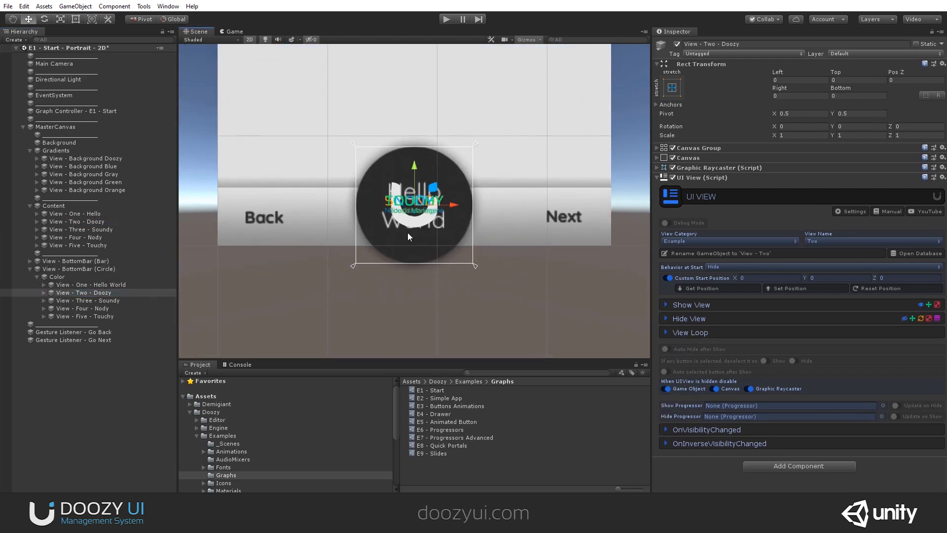
{"action": "left_click_drag", "start_coordinate": [426, 194], "coordinate": [445, 164]}
{"action": "key", "text": "ctrl+z"}
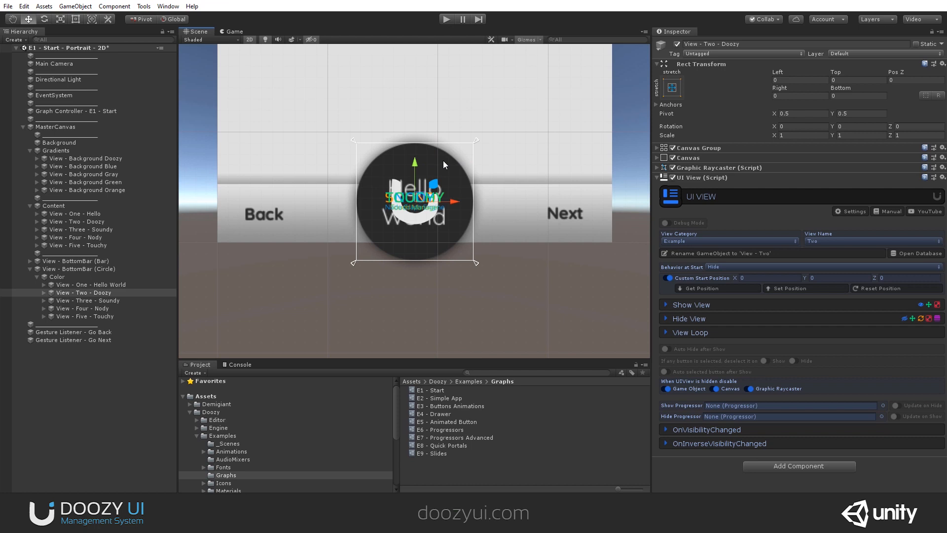
Collapse View - BottomBar (Circle) and inspect the swipe settings and game events of Gesture Listener - Go Back and Gesture Listener - Go Next
{"action": "left_click", "coordinate": [30, 269]}
{"action": "left_click", "coordinate": [74, 284]}
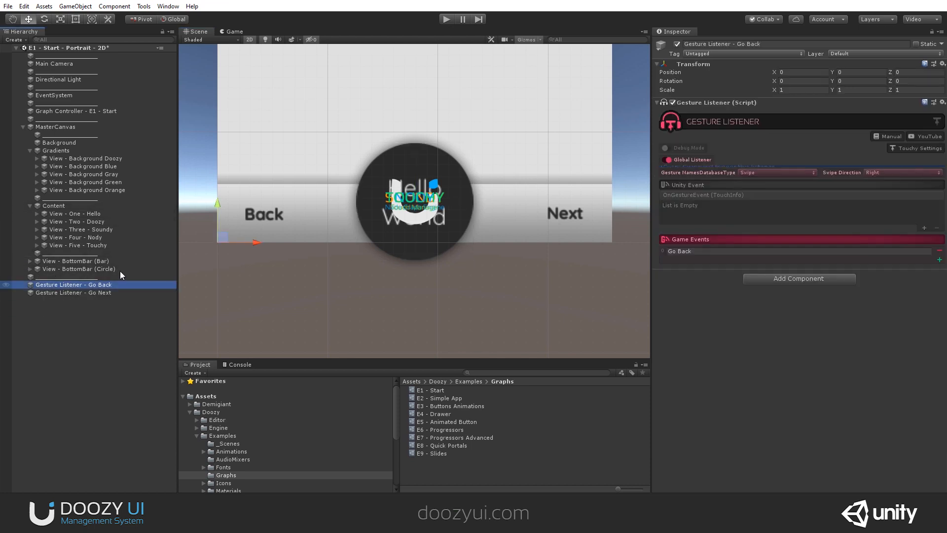
{"action": "scroll", "coordinate": [478, 232], "scroll_direction": "down", "scroll_amount": 5}
{"action": "scroll", "coordinate": [478, 232], "scroll_direction": "up", "scroll_amount": 4}
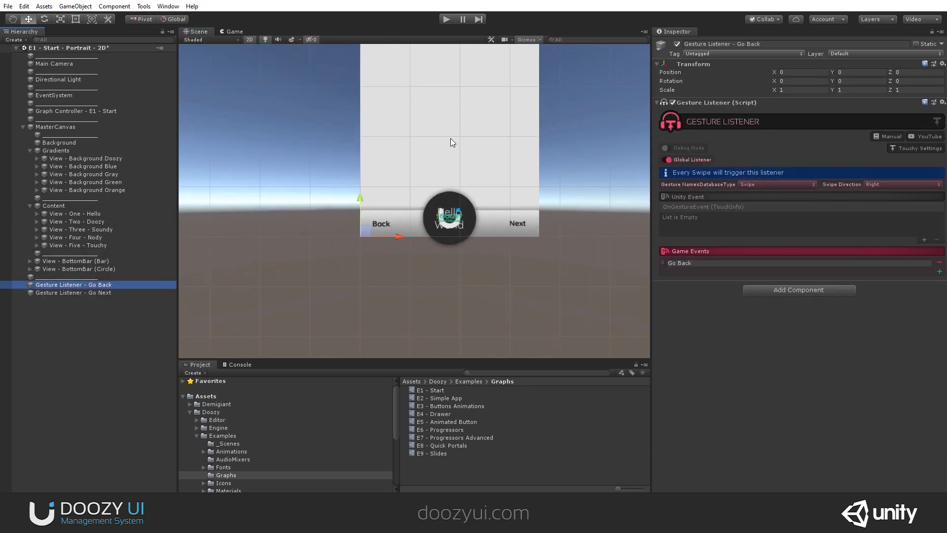
{"action": "scroll", "coordinate": [407, 183], "scroll_direction": "up", "scroll_amount": 2}
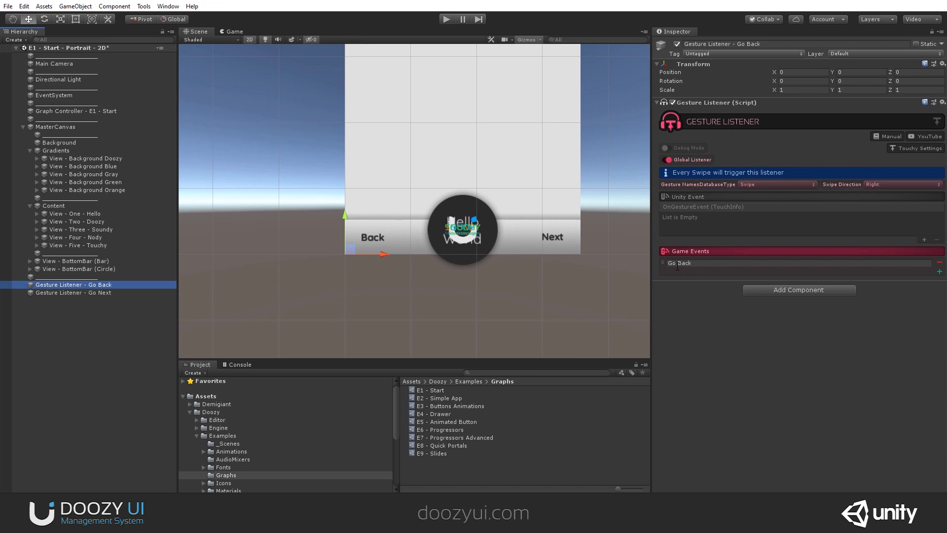
{"action": "left_click", "coordinate": [117, 293]}
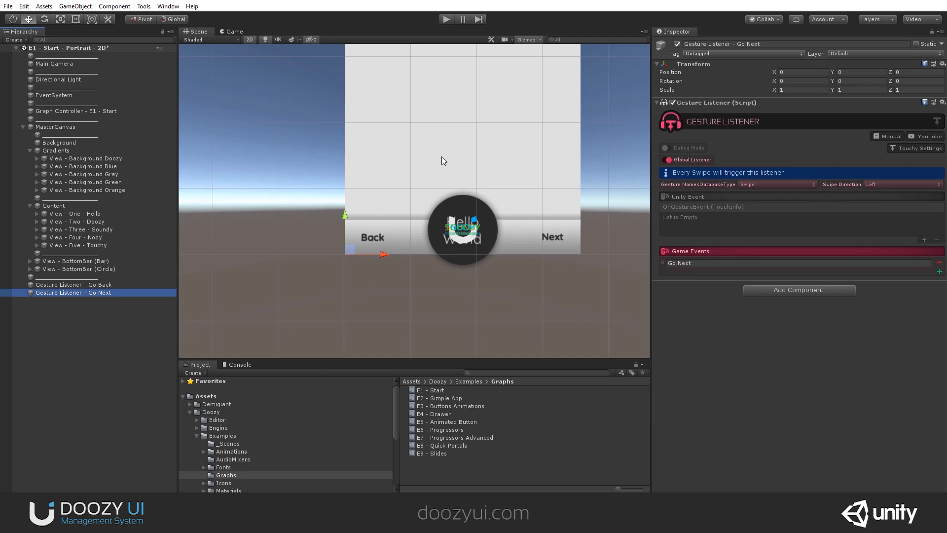
Open the E1 - Start graph from its Graph Controller, examine the Go Back and Go Next connections between the page nodes, and close the graph
{"action": "left_click", "coordinate": [105, 111]}
{"action": "left_click", "coordinate": [916, 170]}
{"action": "middle_click_drag", "start_coordinate": [508, 225], "coordinate": [478, 159]}
{"action": "middle_click_drag", "start_coordinate": [558, 282], "coordinate": [480, 233]}
{"action": "scroll", "coordinate": [481, 233], "scroll_direction": "up", "scroll_amount": 2}
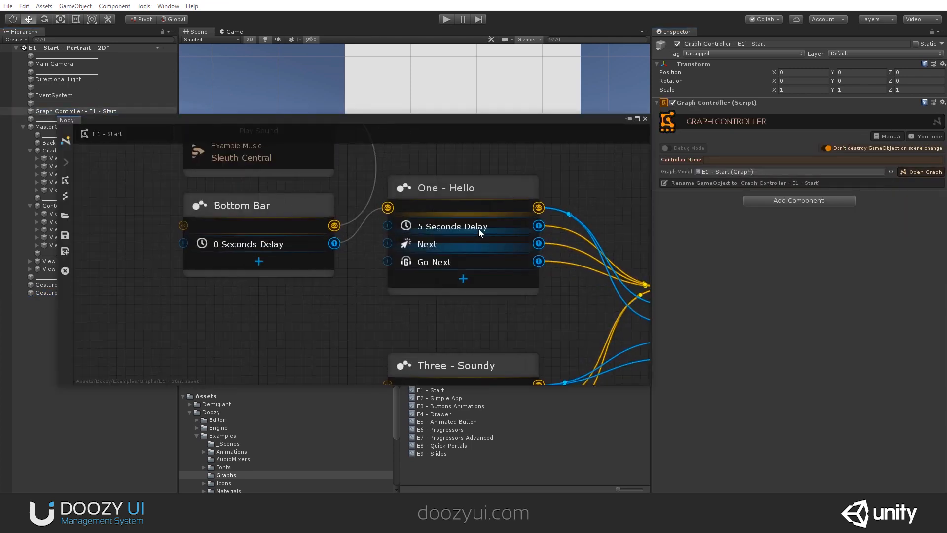
{"action": "middle_click_drag", "start_coordinate": [541, 285], "coordinate": [443, 139]}
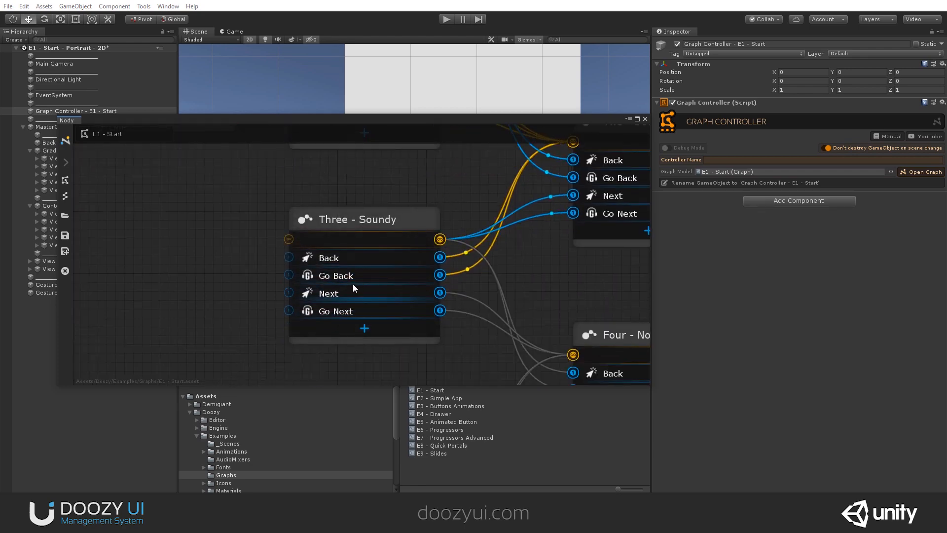
{"action": "scroll", "coordinate": [353, 285], "scroll_direction": "up", "scroll_amount": 2}
{"action": "scroll", "coordinate": [353, 284], "scroll_direction": "down", "scroll_amount": 4}
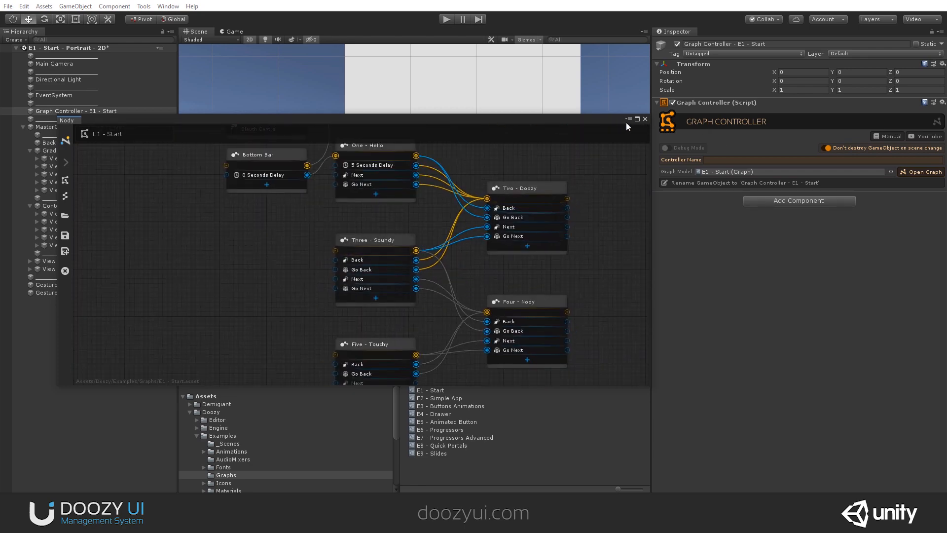
{"action": "left_click", "coordinate": [644, 119]}
{"action": "middle_click_drag", "start_coordinate": [506, 153], "coordinate": [473, 251]}
{"action": "scroll", "coordinate": [483, 214], "scroll_direction": "down", "scroll_amount": 6}
{"action": "scroll", "coordinate": [472, 141], "scroll_direction": "down", "scroll_amount": 2}
{"action": "middle_click_drag", "start_coordinate": [467, 156], "coordinate": [447, 164]}
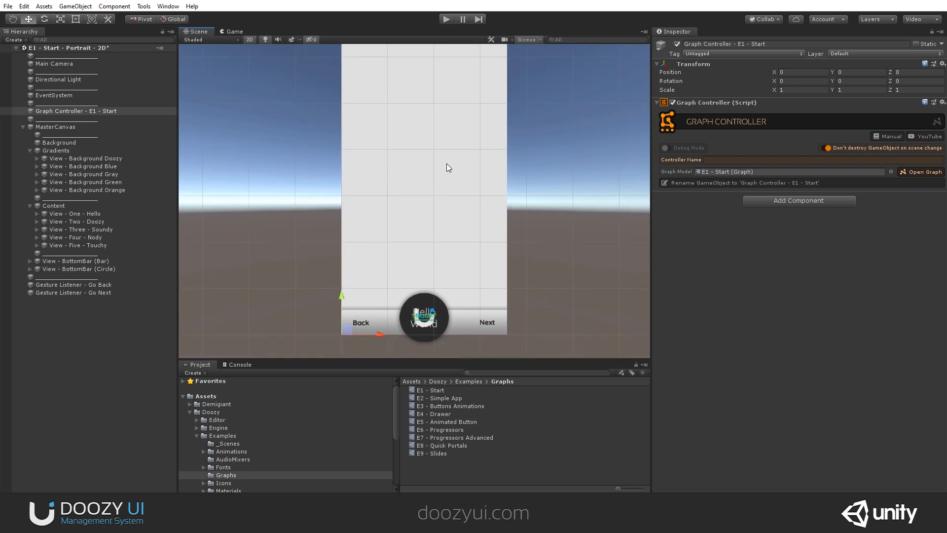